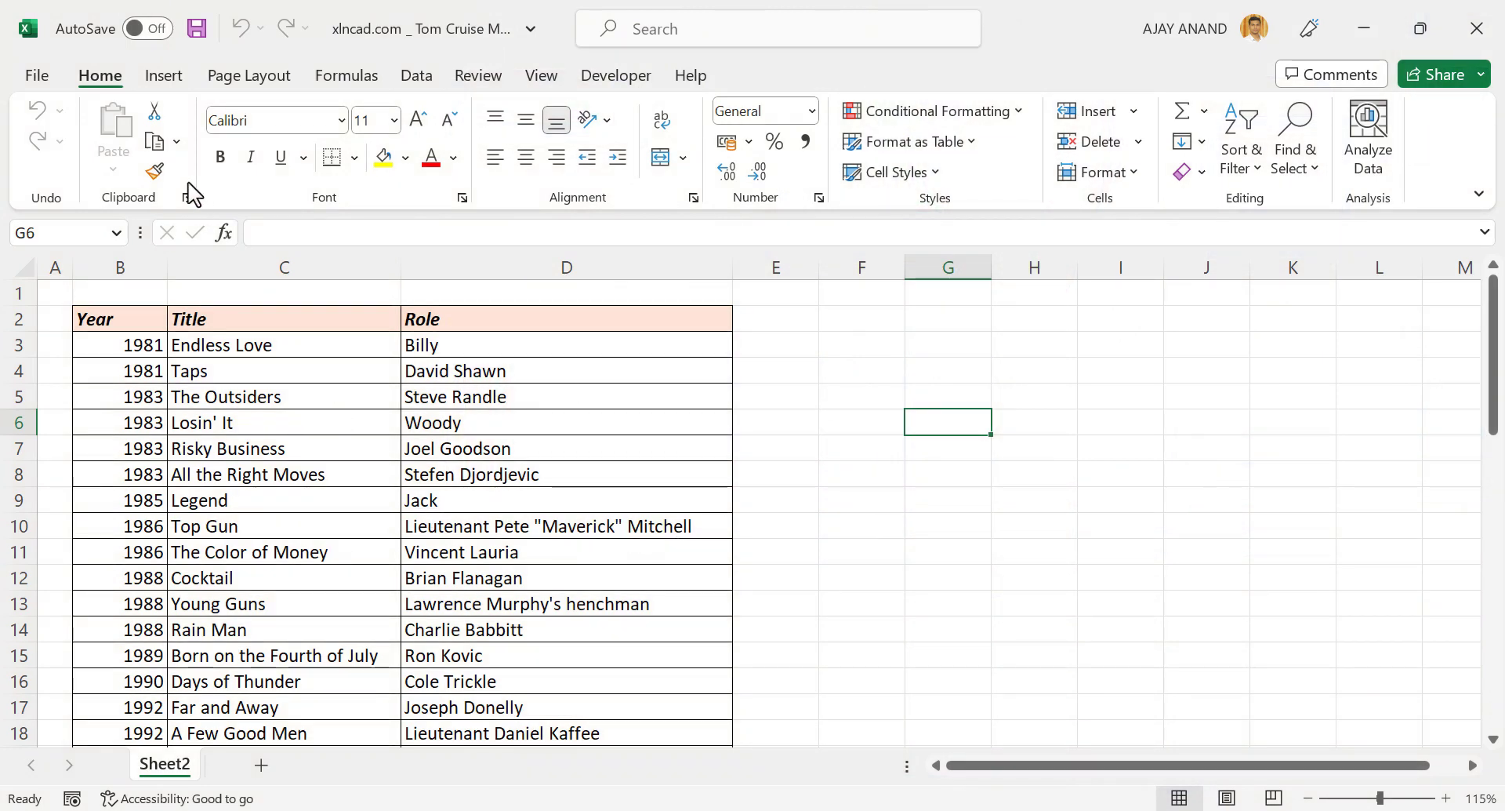
- Switch the Excel ribbon to the Insert tab above the Sheet2 film table
left_click(164, 77)
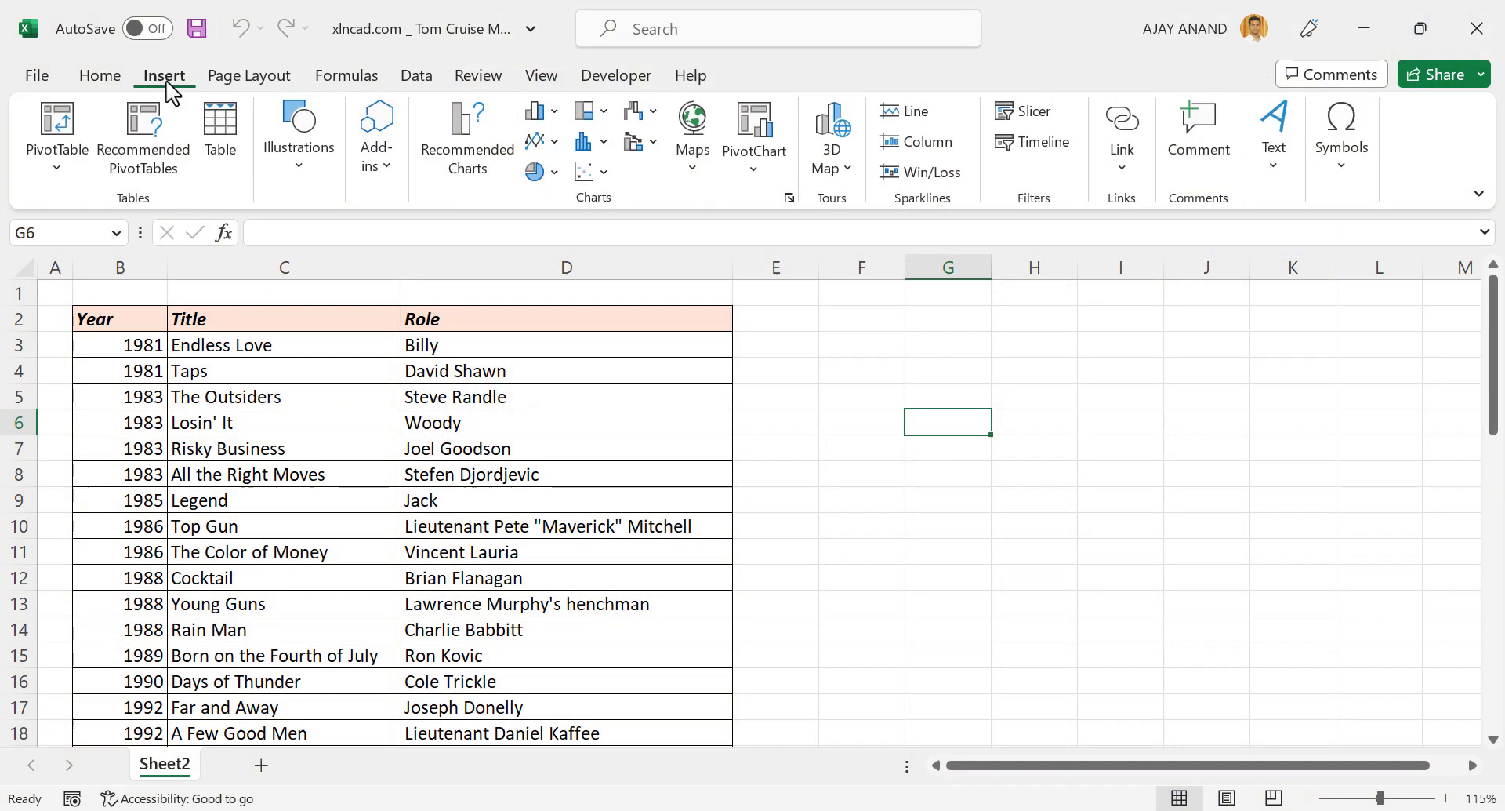
- Insert Tom Cruise_1 and Tom Cruise_2 from the Desktop as pictures on the sheet
left_click(296, 157)
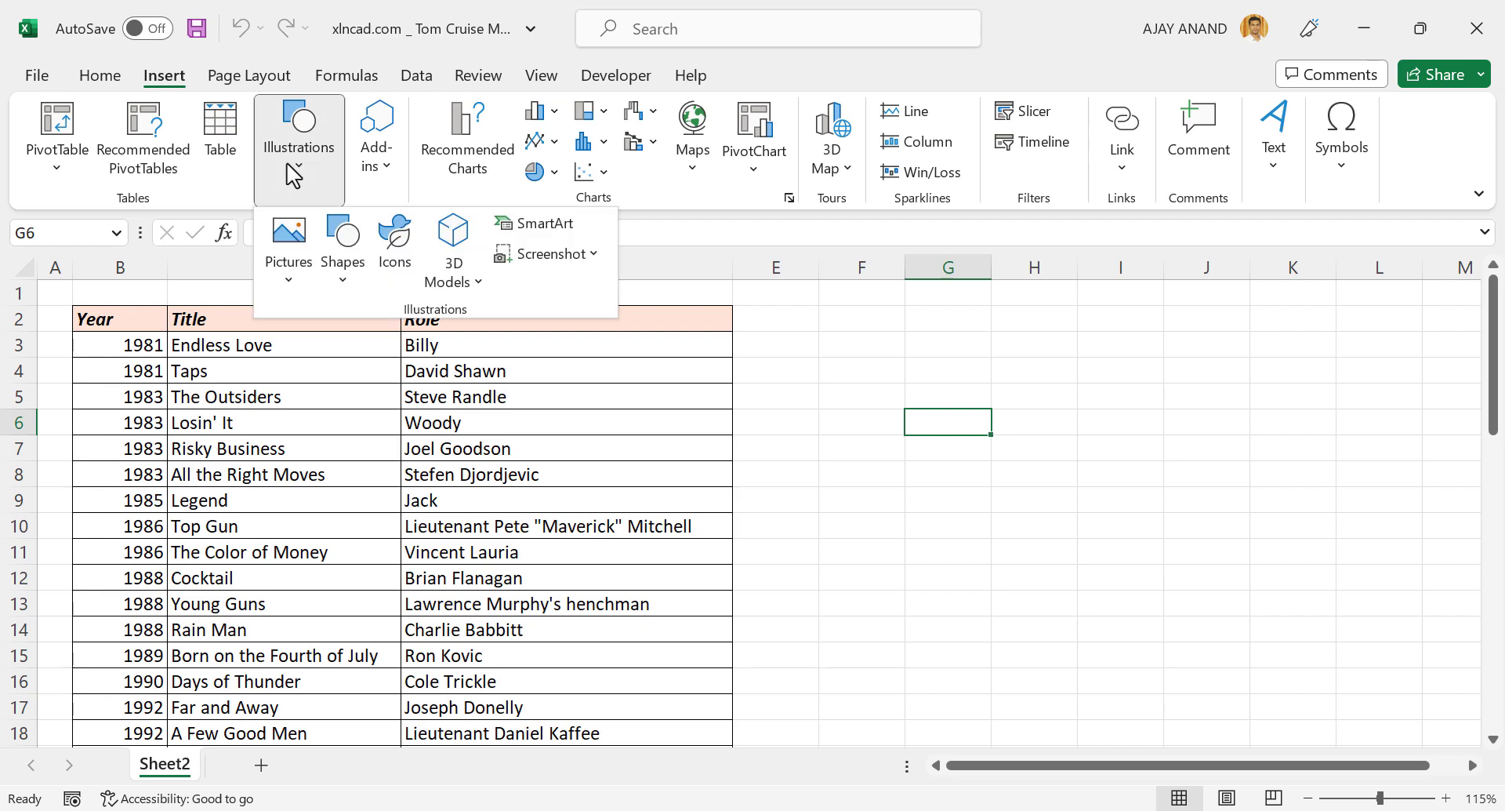
left_click(301, 282)
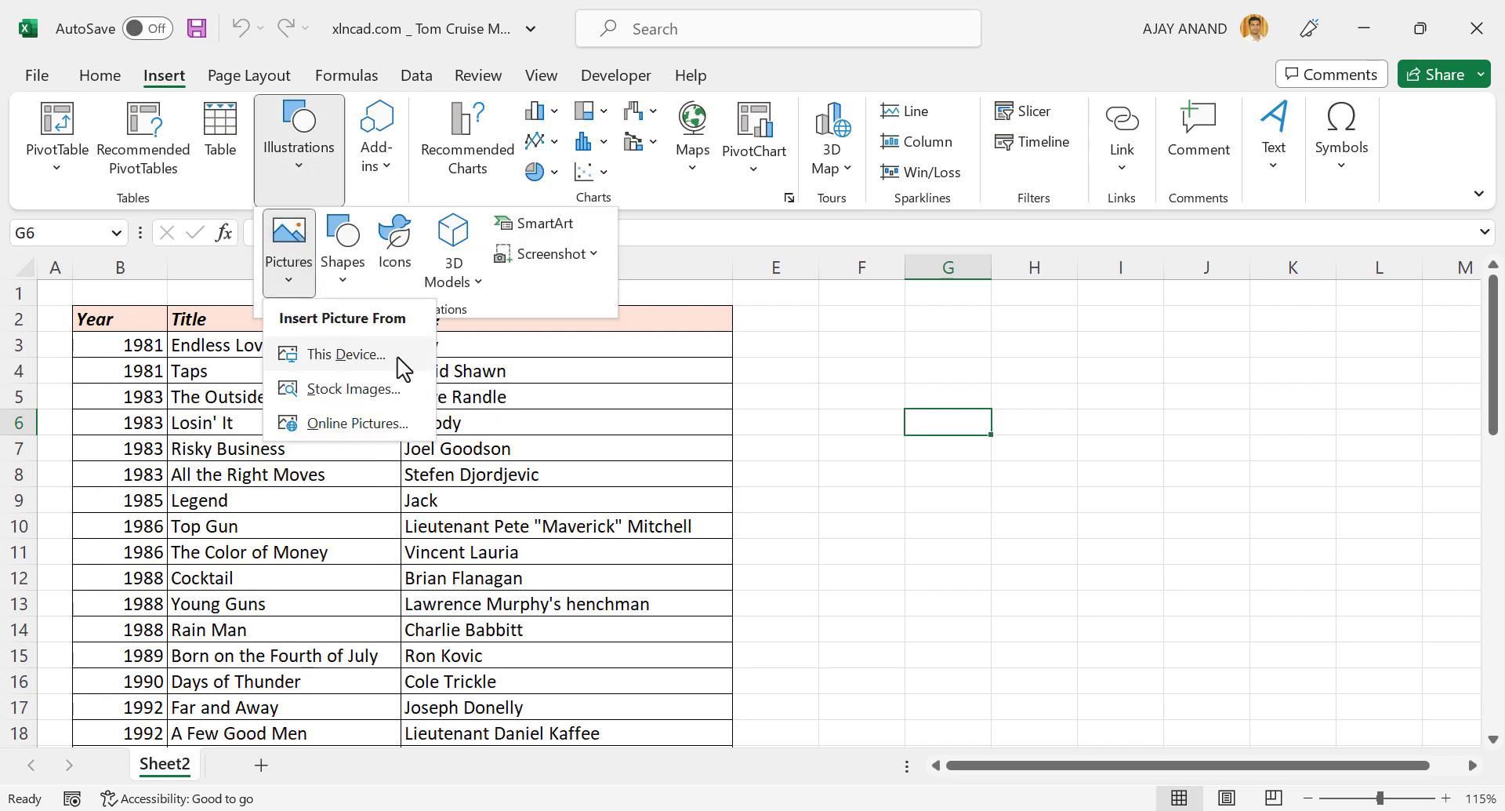
left_click(397, 359)
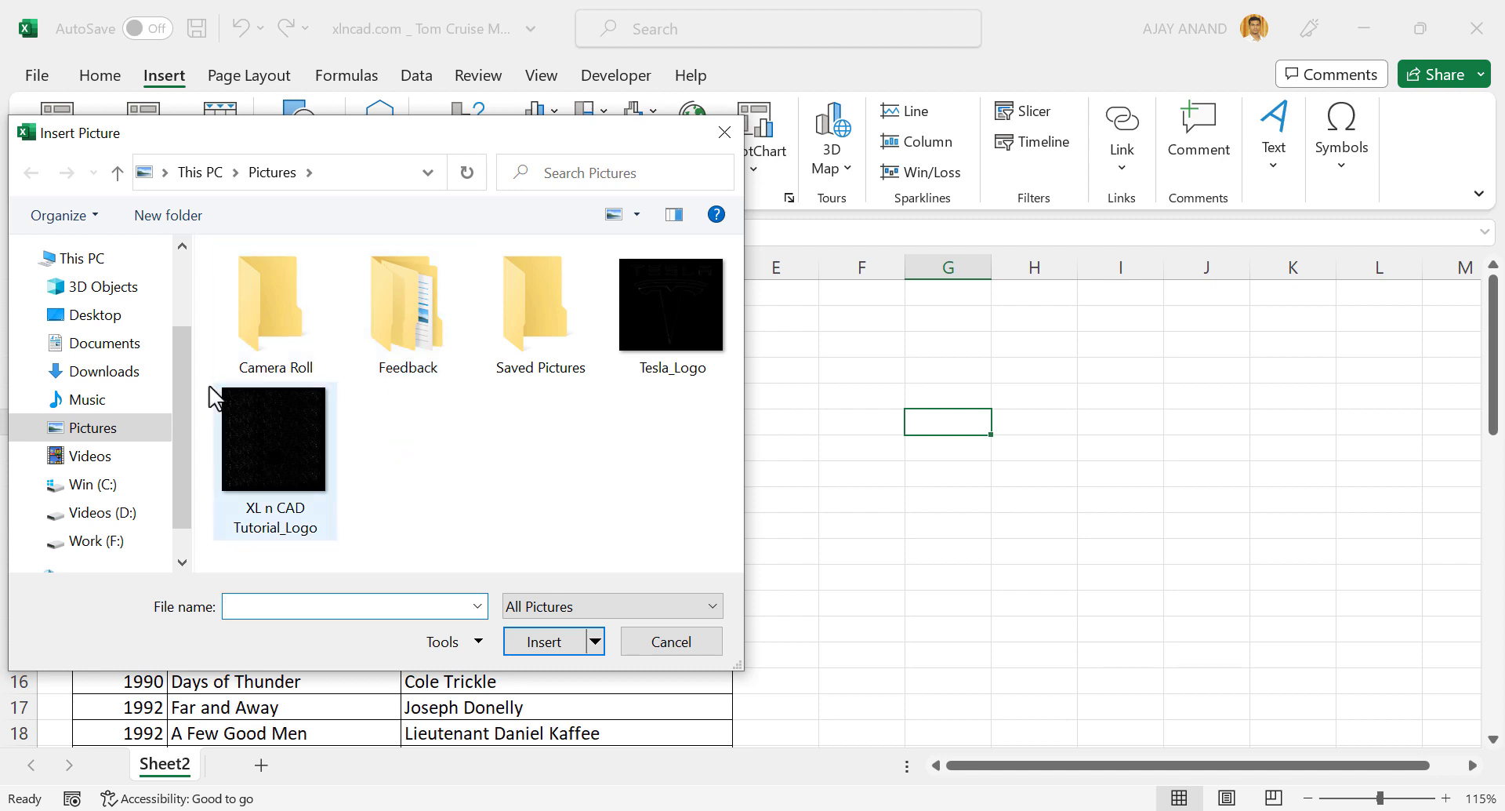
left_click(126, 317)
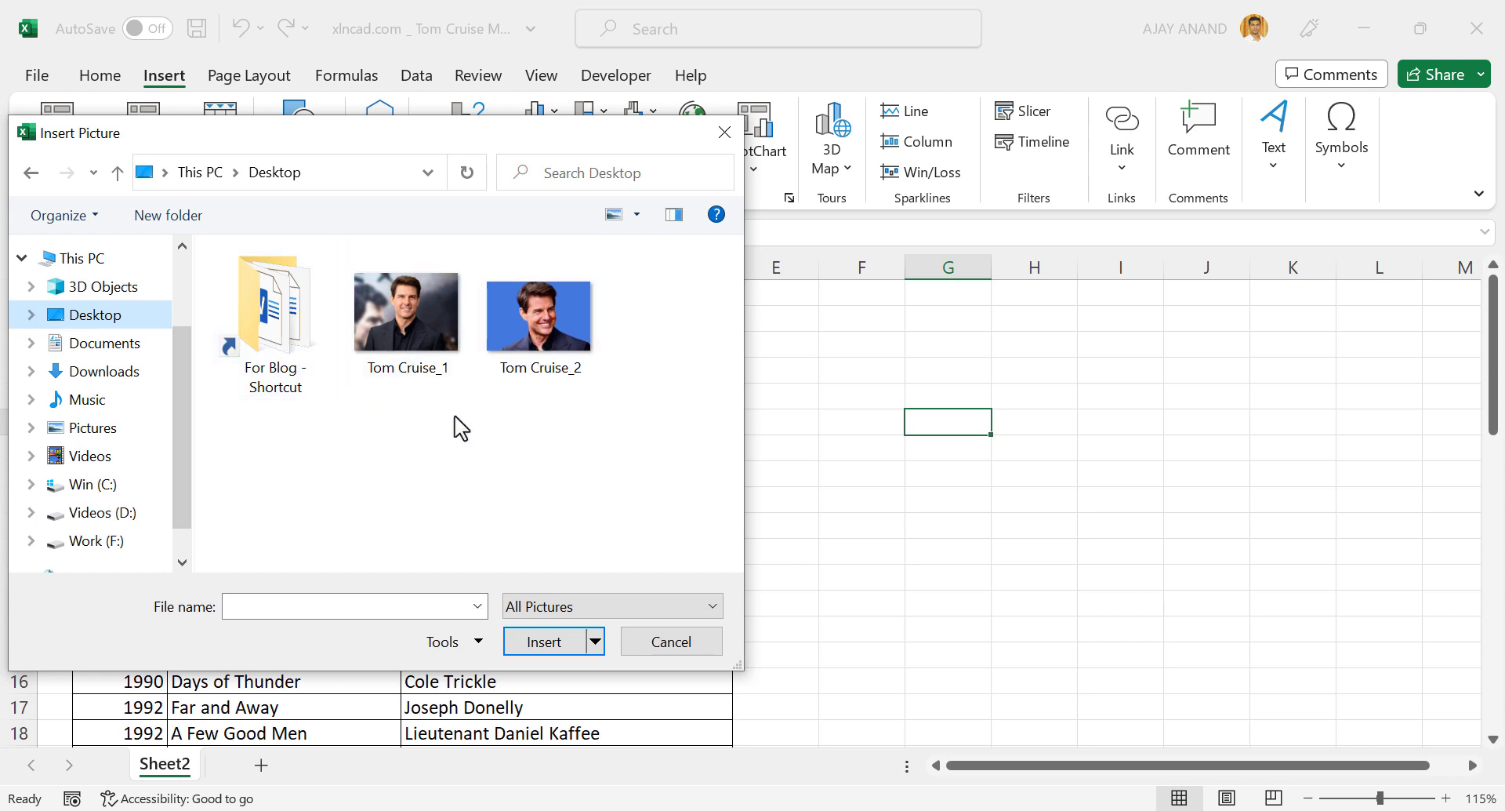
left_click_drag(579, 423, 416, 329)
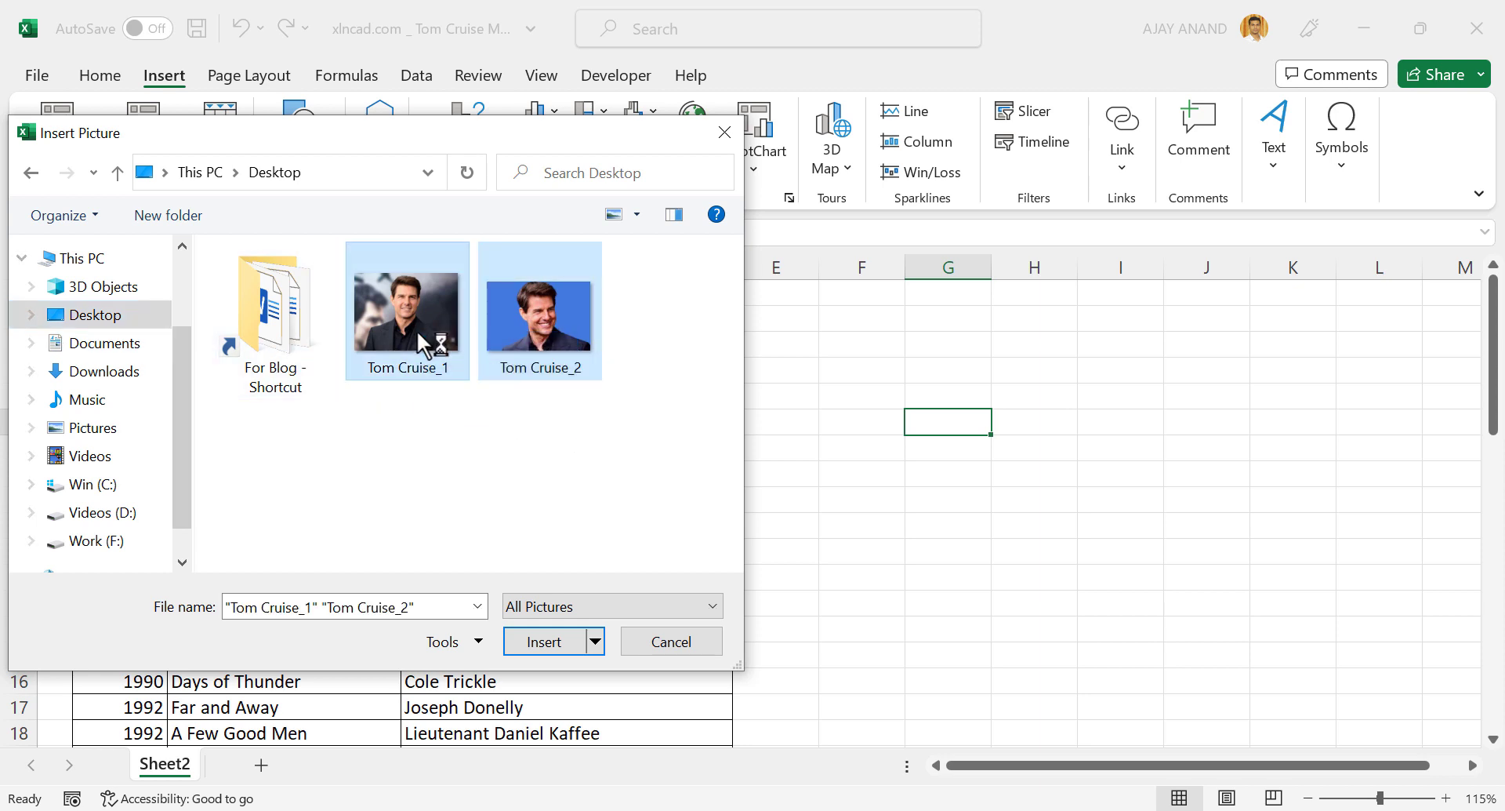
left_click(533, 641)
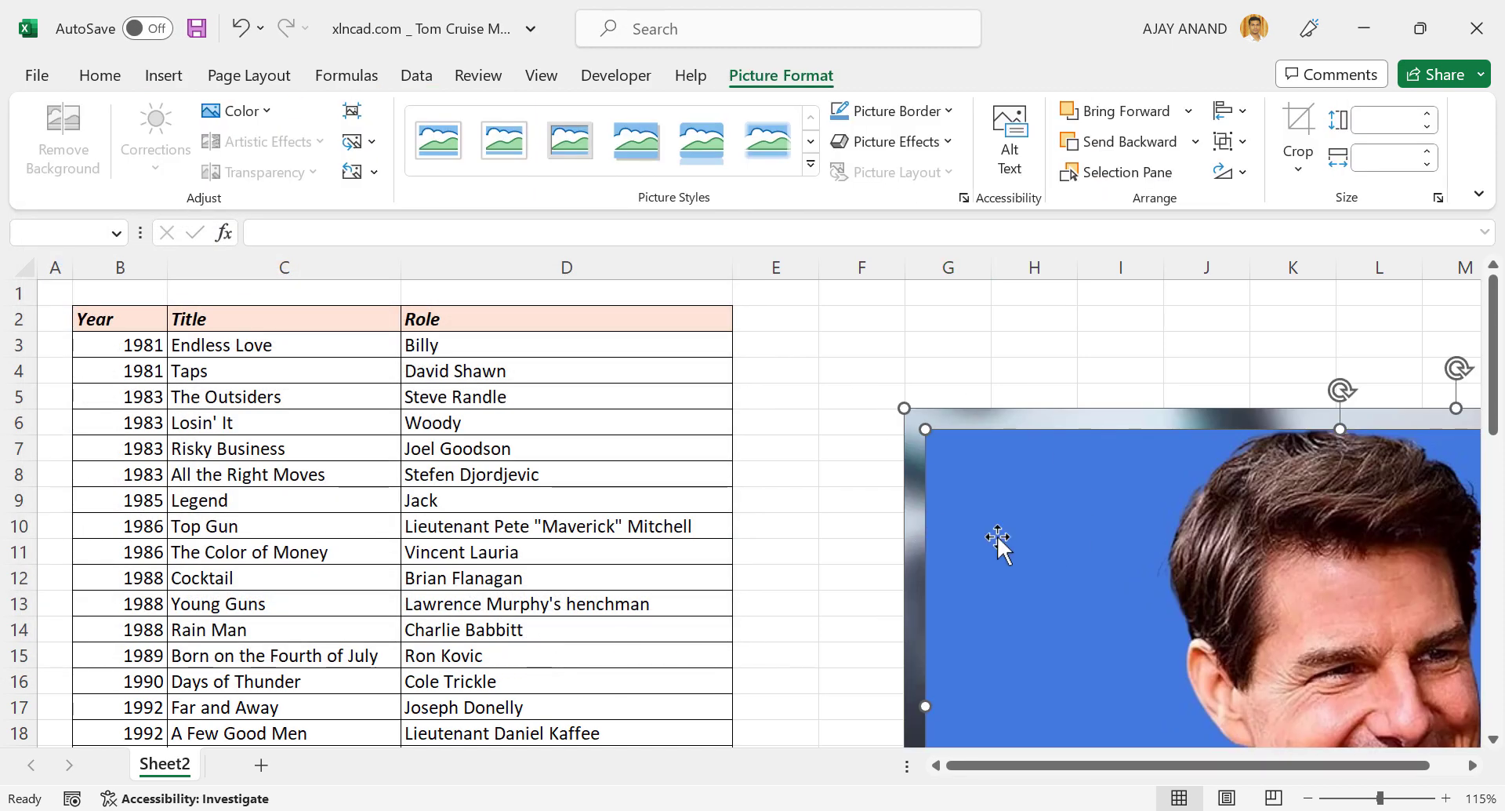
- Shrink the blue-background photo to about 8 × 12 cm and place it over columns B–D
left_click_drag(1052, 770, 1015, 766)
left_click(825, 527)
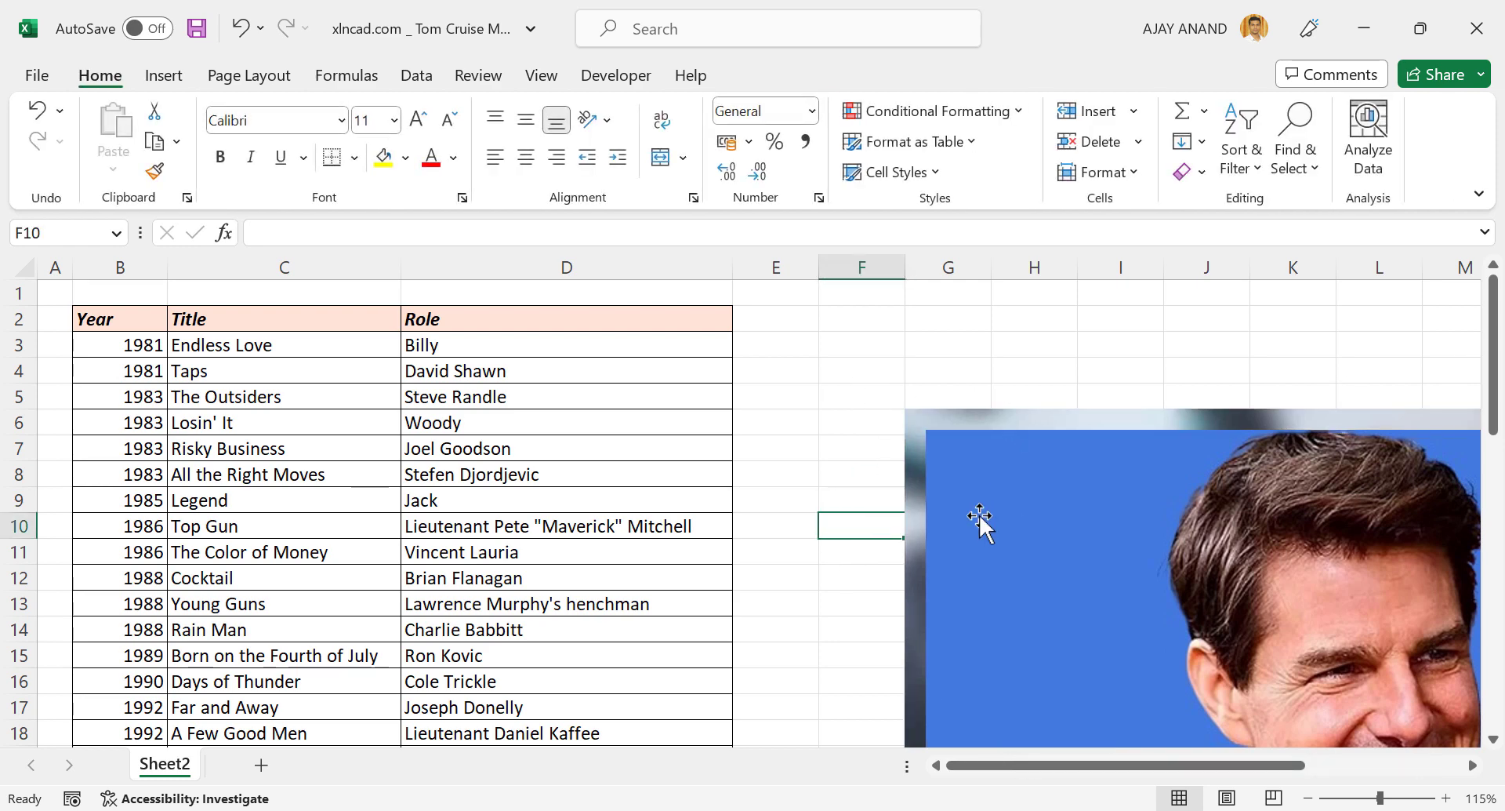
left_click(983, 478)
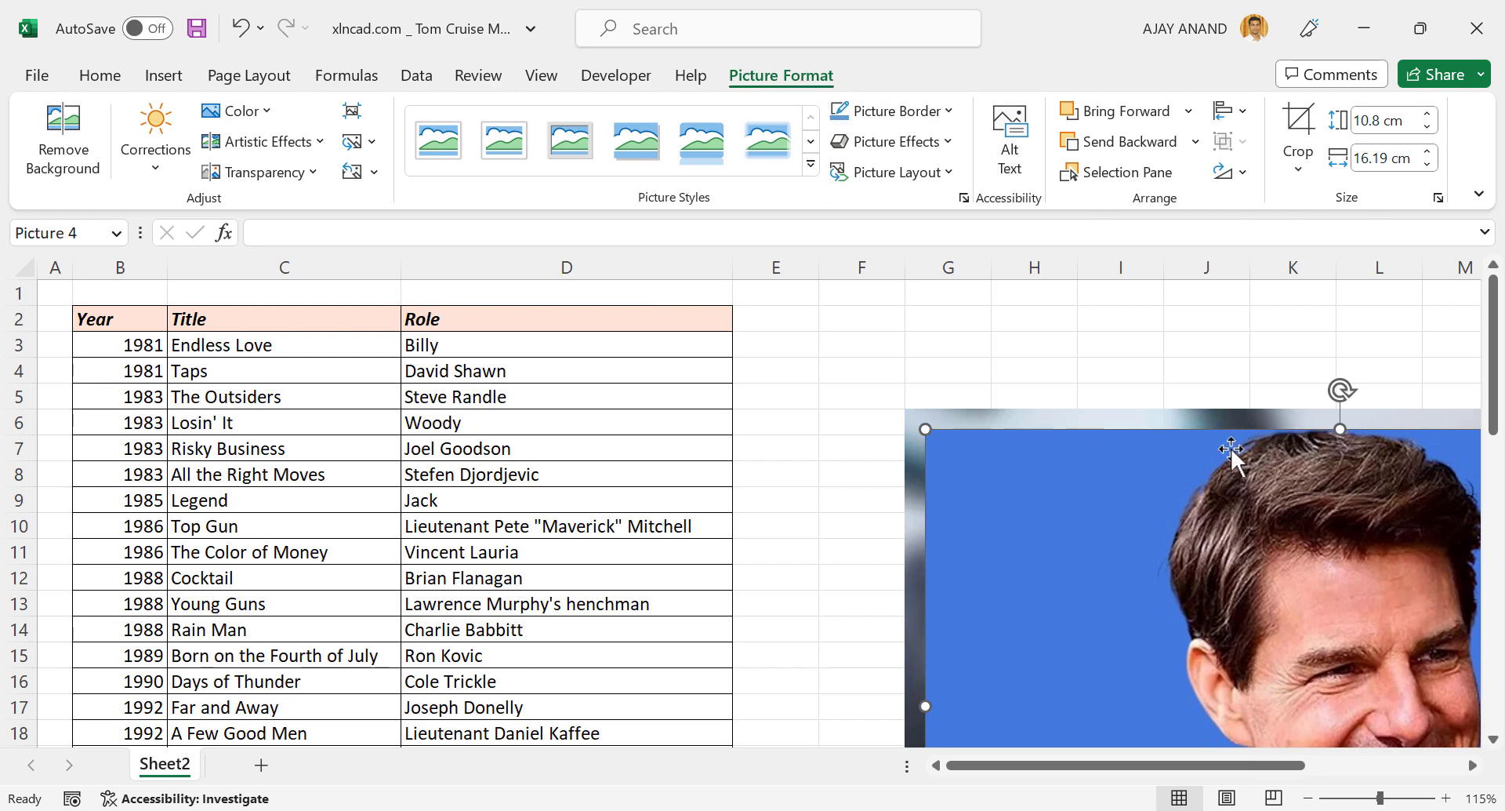
left_click_drag(1014, 469, 296, 330)
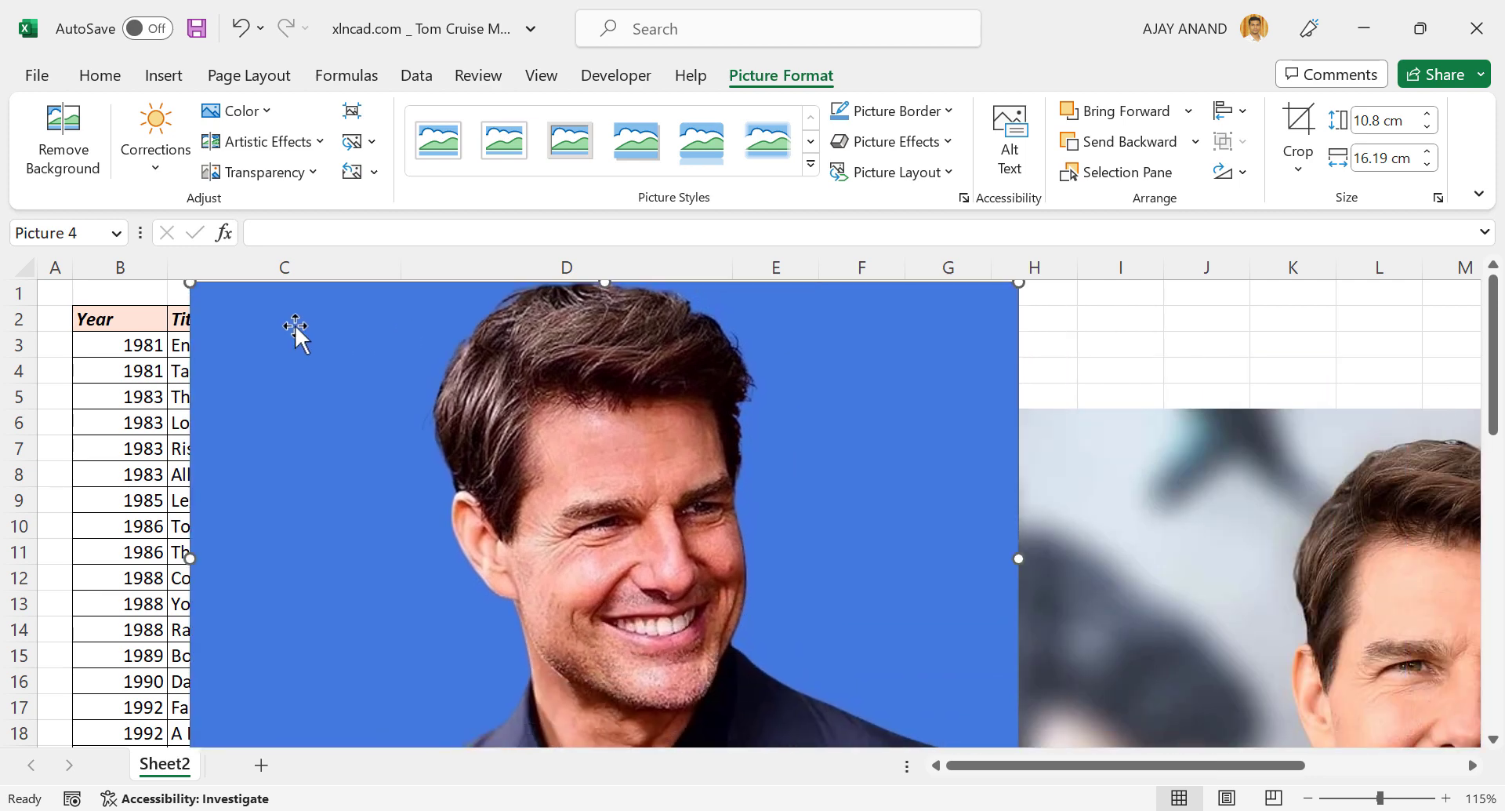
left_click_drag(188, 284, 414, 453)
left_click_drag(592, 497, 280, 380)
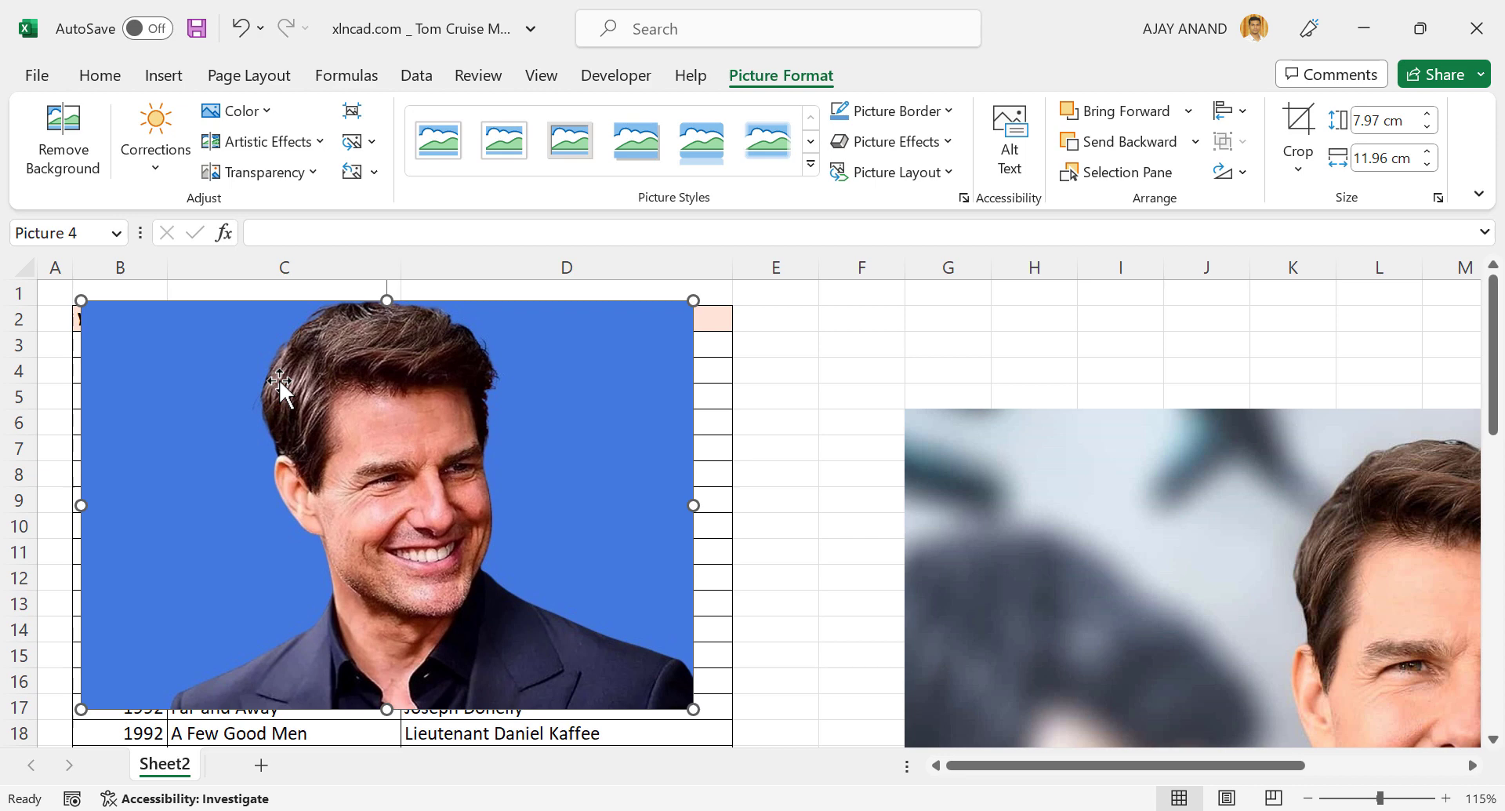
- Move the other photo near column E and resize it to 7.62 × 10.15 cm, starting from a 6 cm height
left_click(1075, 508)
left_click_drag(1032, 498, 908, 430)
left_click(1369, 120)
type("6")
key("Return")
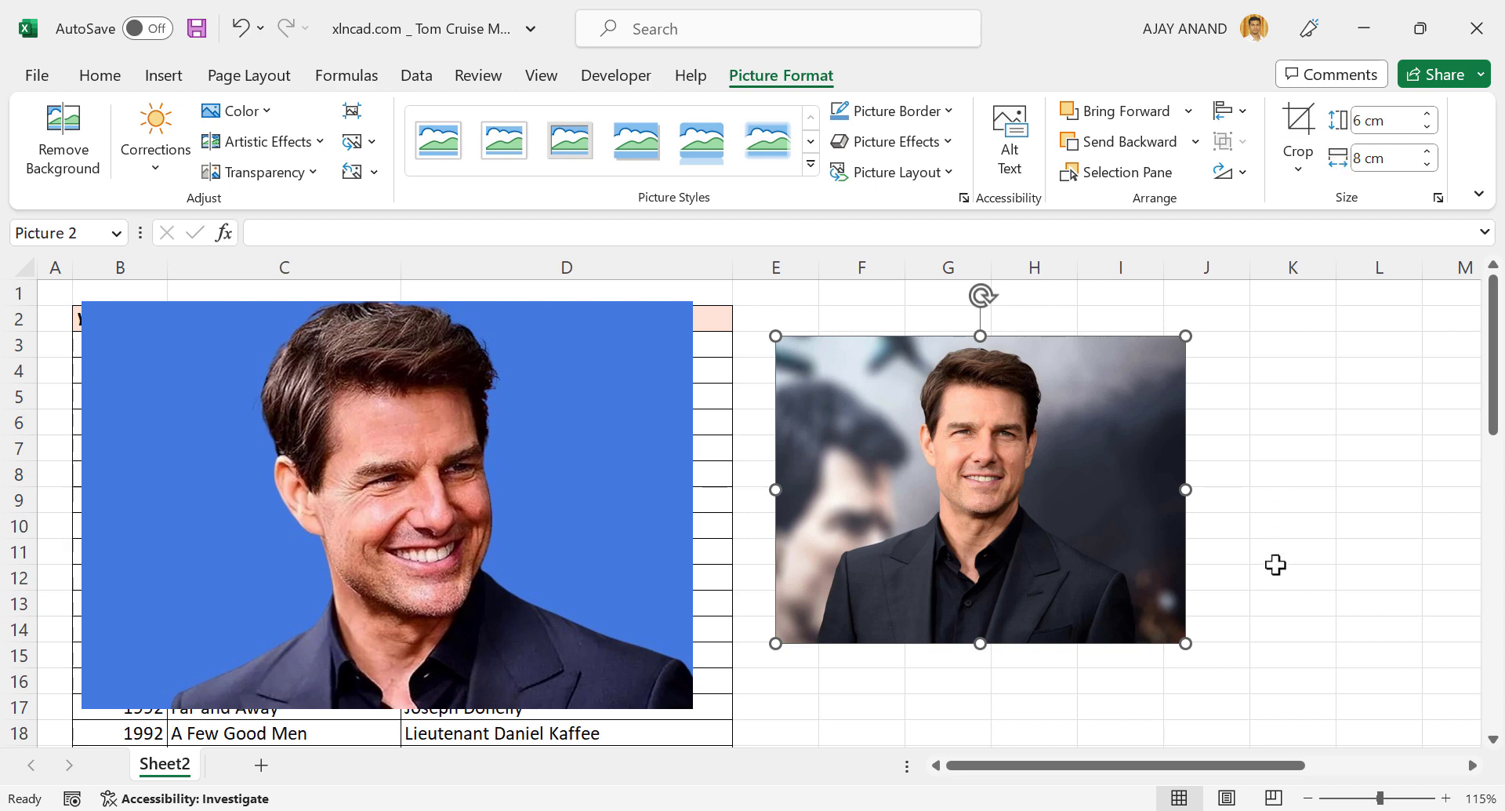
left_click_drag(1186, 643, 1297, 716)
left_click_drag(1090, 594, 1084, 564)
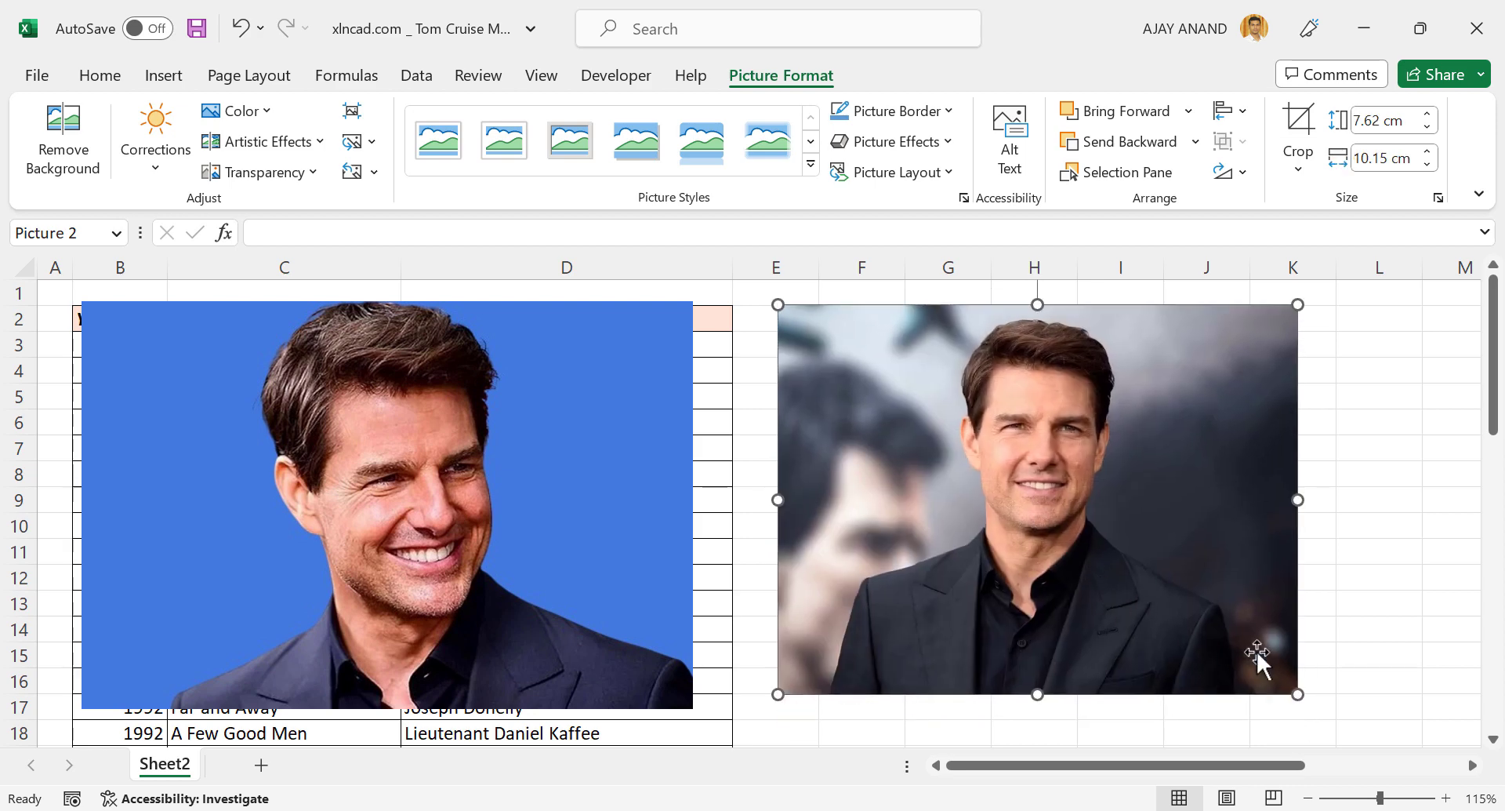
left_click(1376, 601)
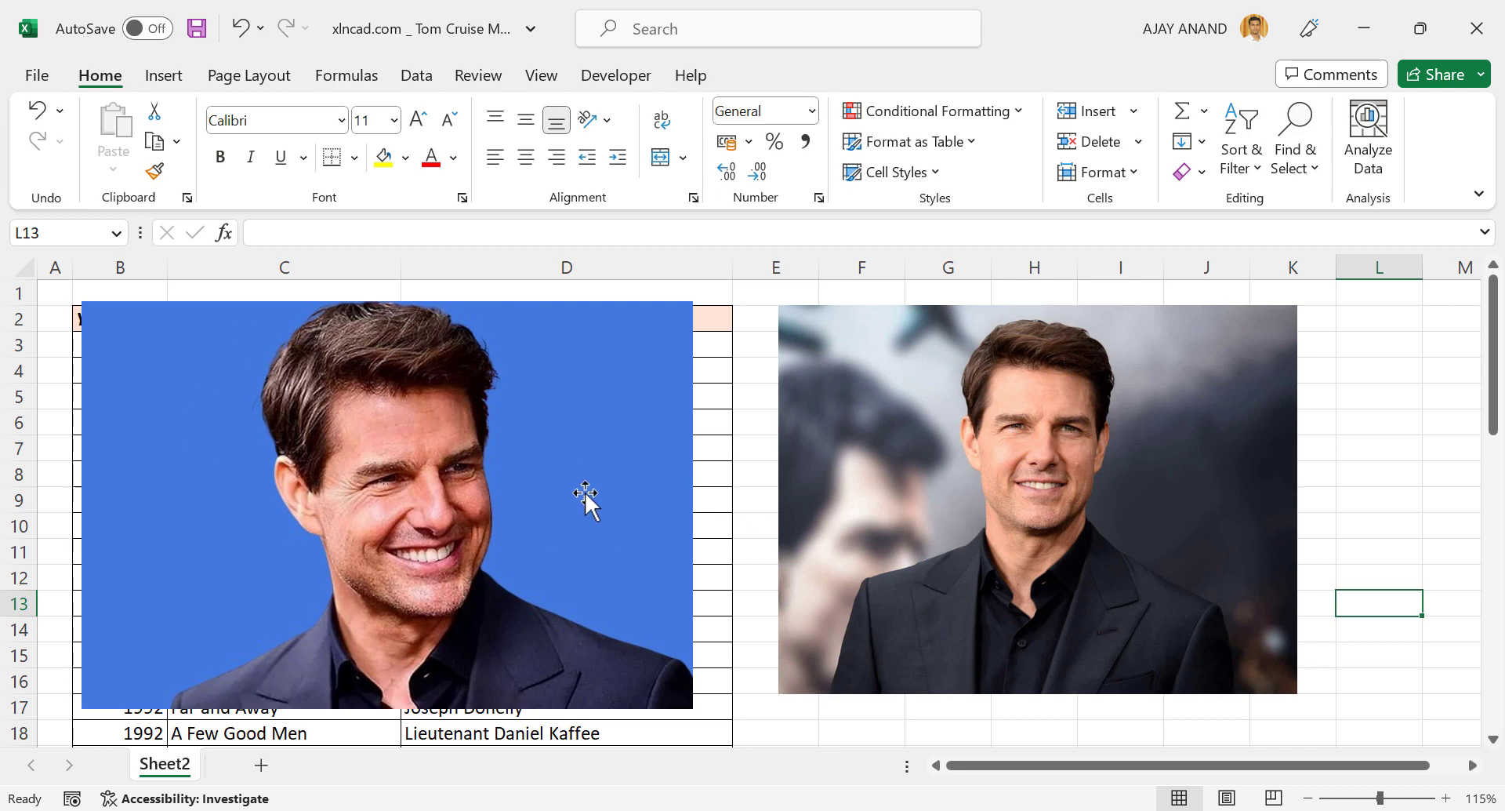
- Select the 7.97 × 11.96 cm blue-background photo to bring up its Picture Format tools
double_click(586, 428)
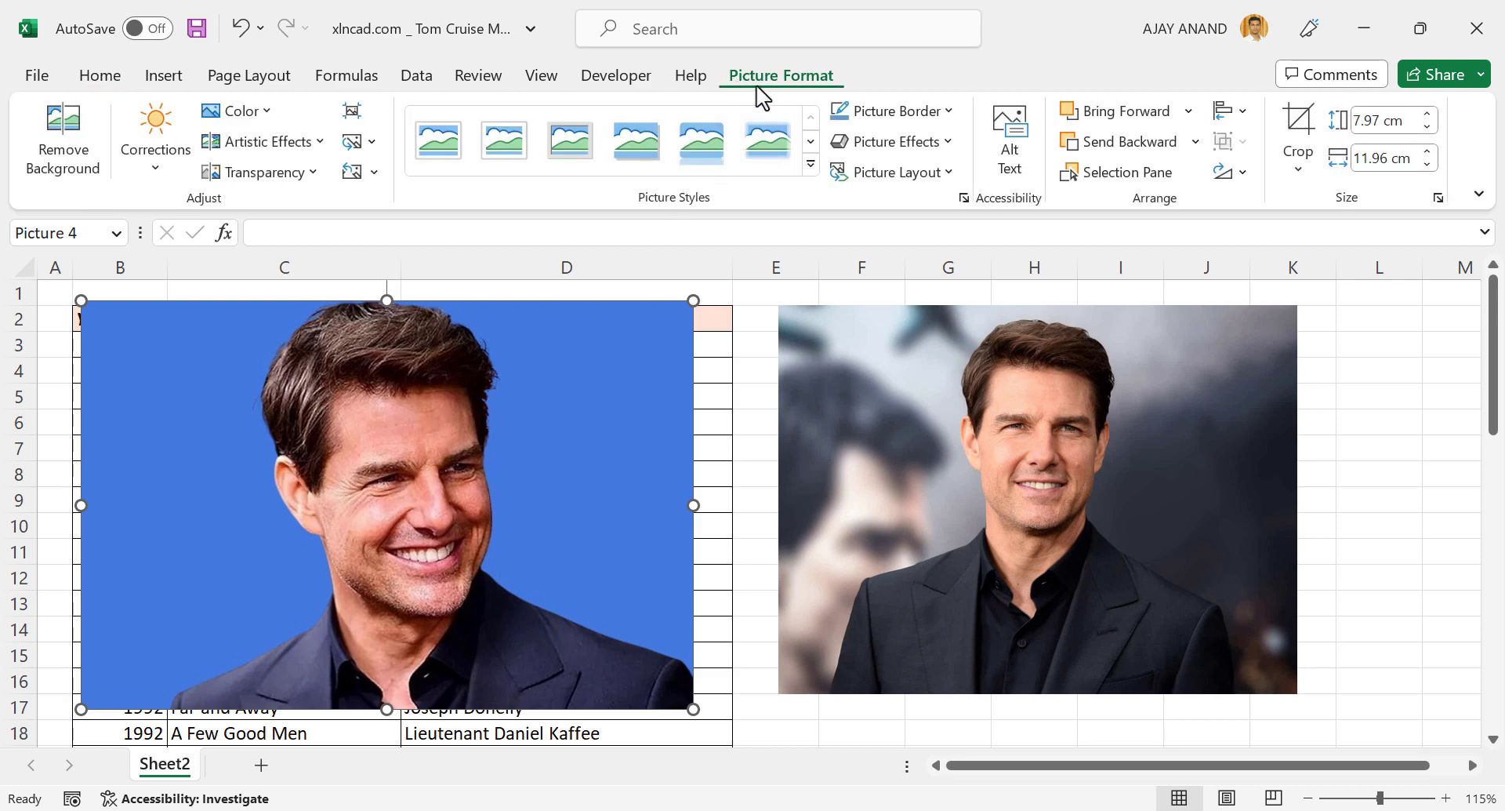
- Make the left photo's blue background transparent with Set Transparent Color
left_click(256, 121)
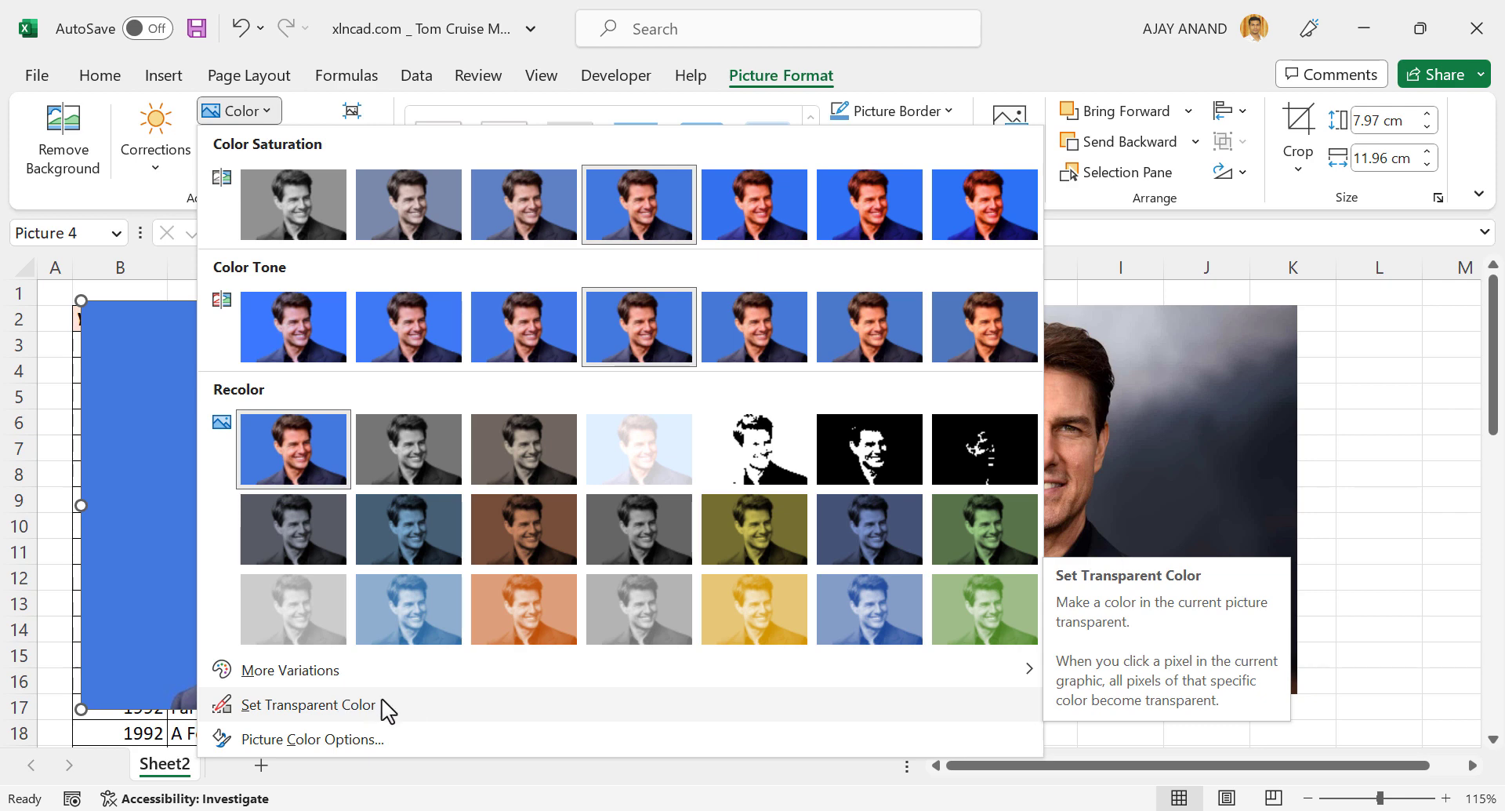
left_click(425, 705)
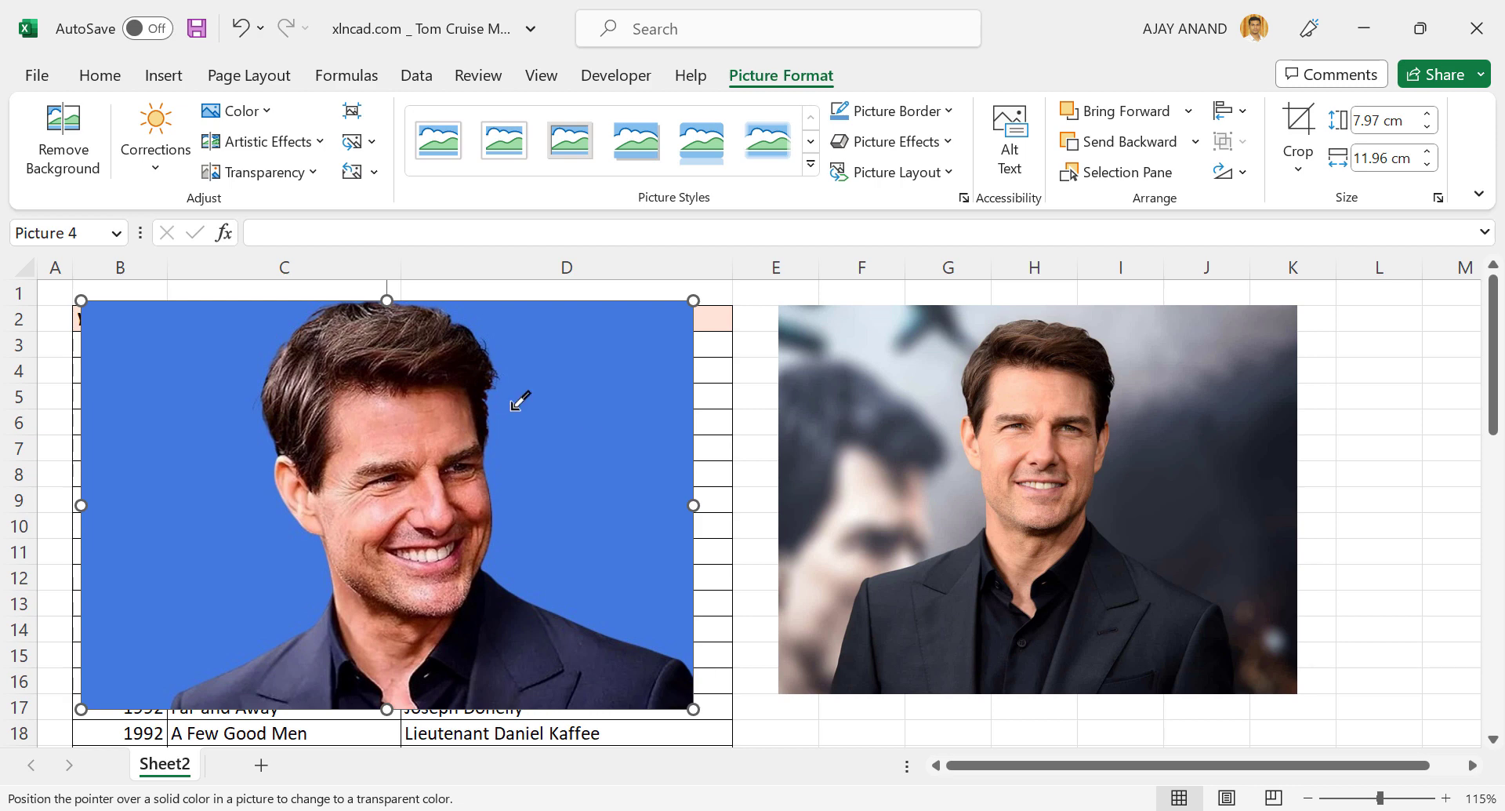
left_click(596, 367)
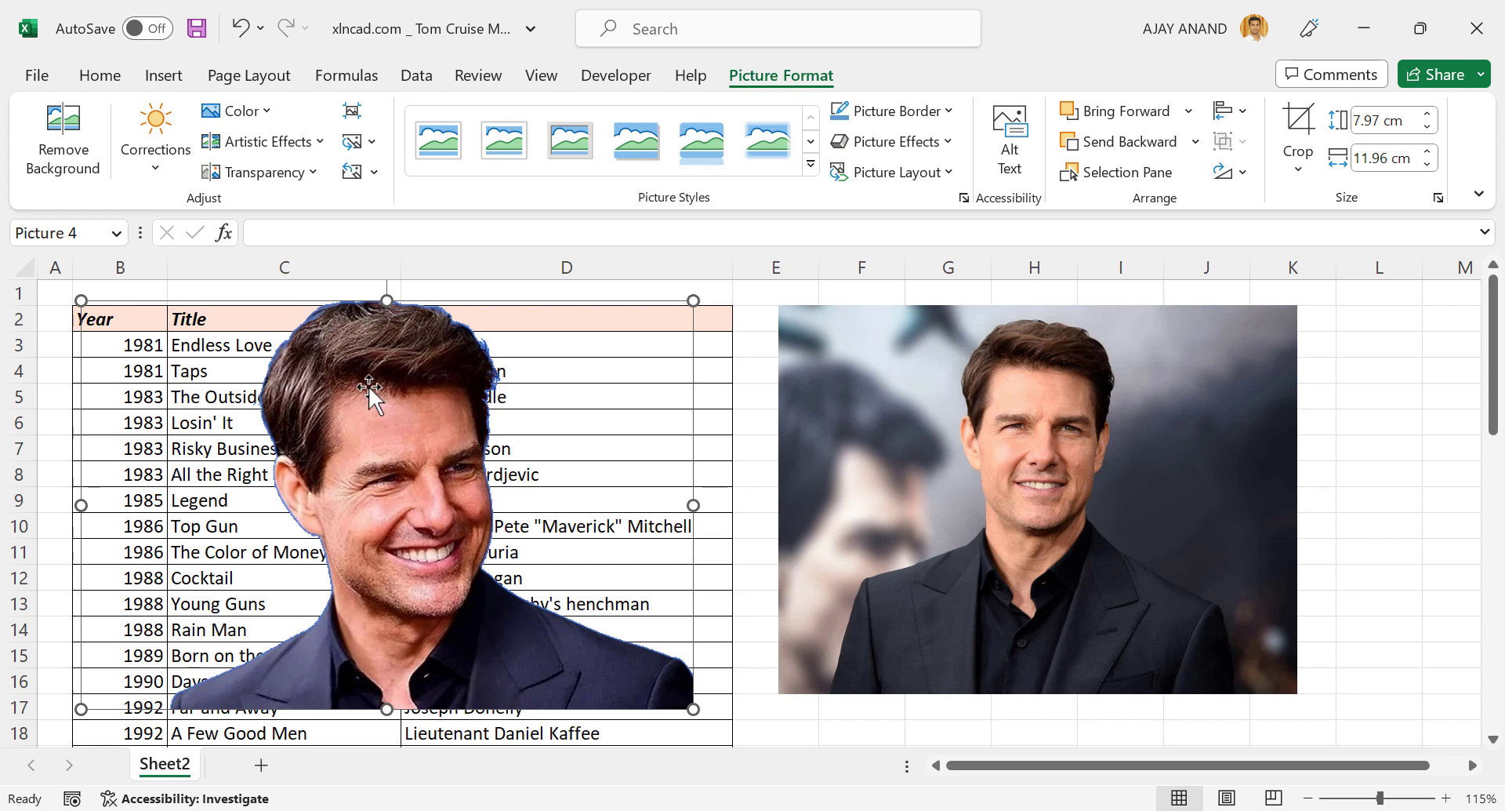
- Shrink the cut-out photo to 6.2 × 9.29 cm and reposition it over the table
left_click(713, 415)
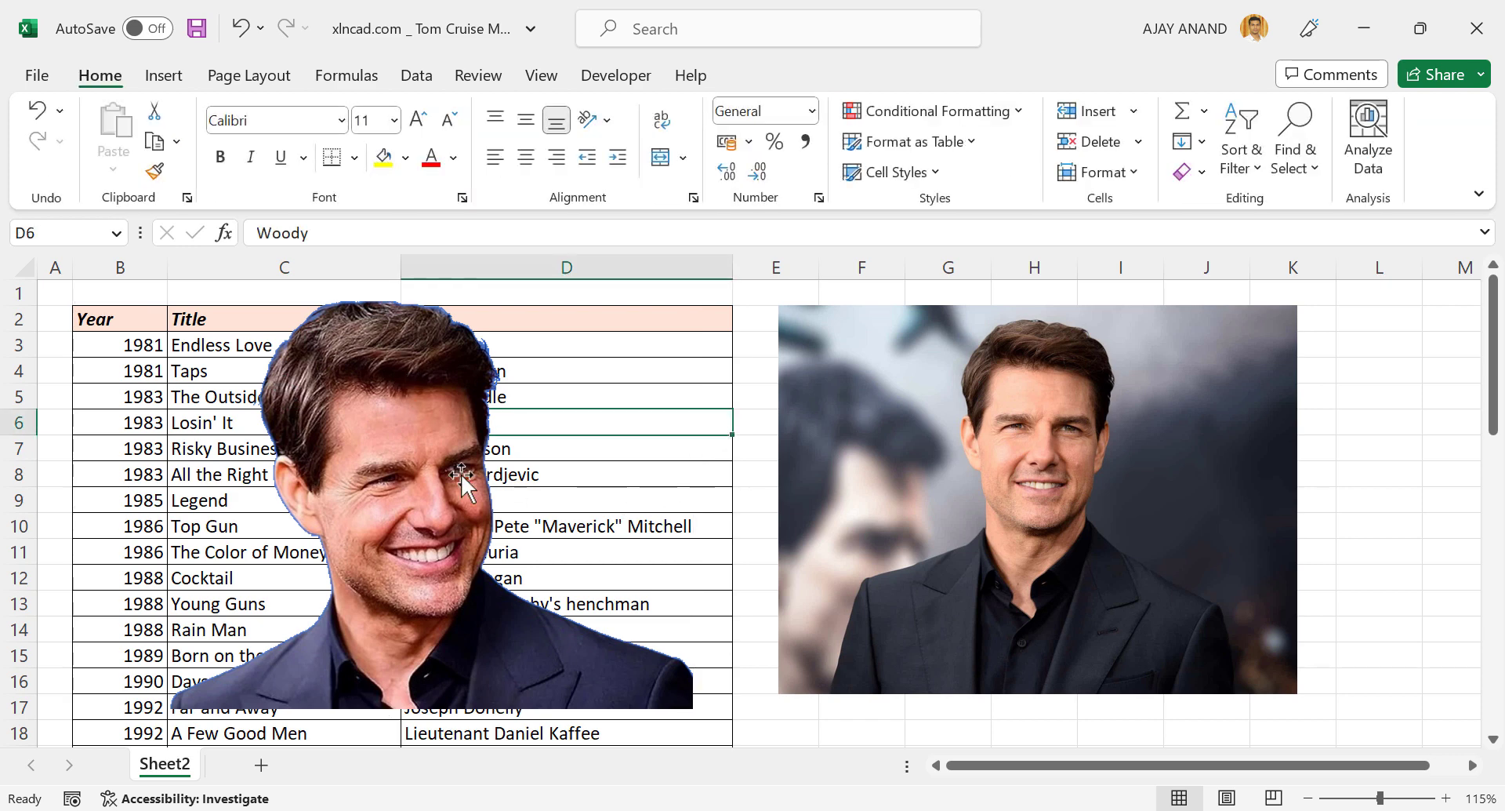
left_click(608, 605)
left_click_drag(693, 709, 553, 623)
left_click_drag(304, 465, 344, 515)
left_click(635, 450)
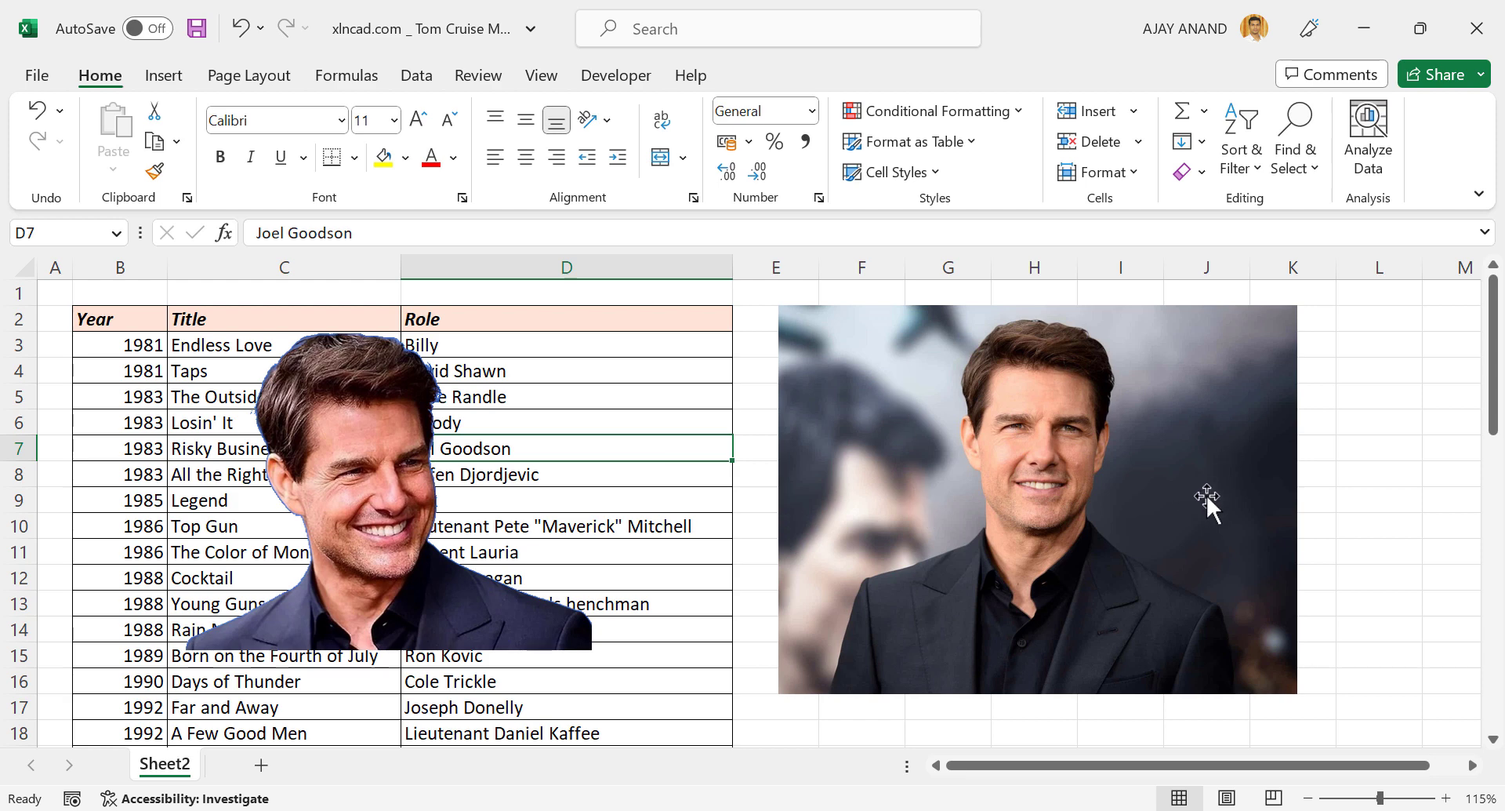
- Apply Set Transparent Color to the right-hand photo's dark grey background
left_click(878, 421)
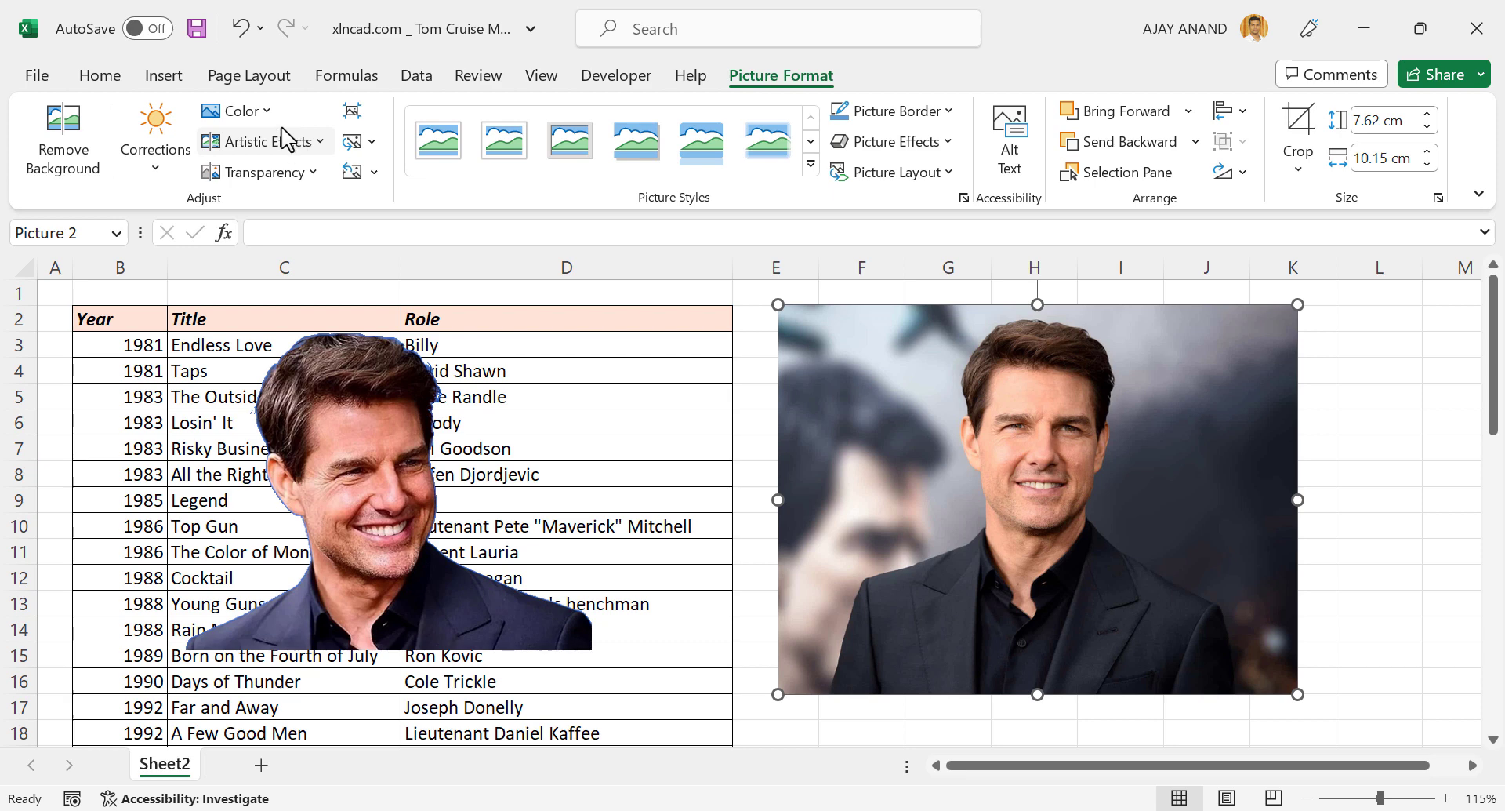
left_click(250, 110)
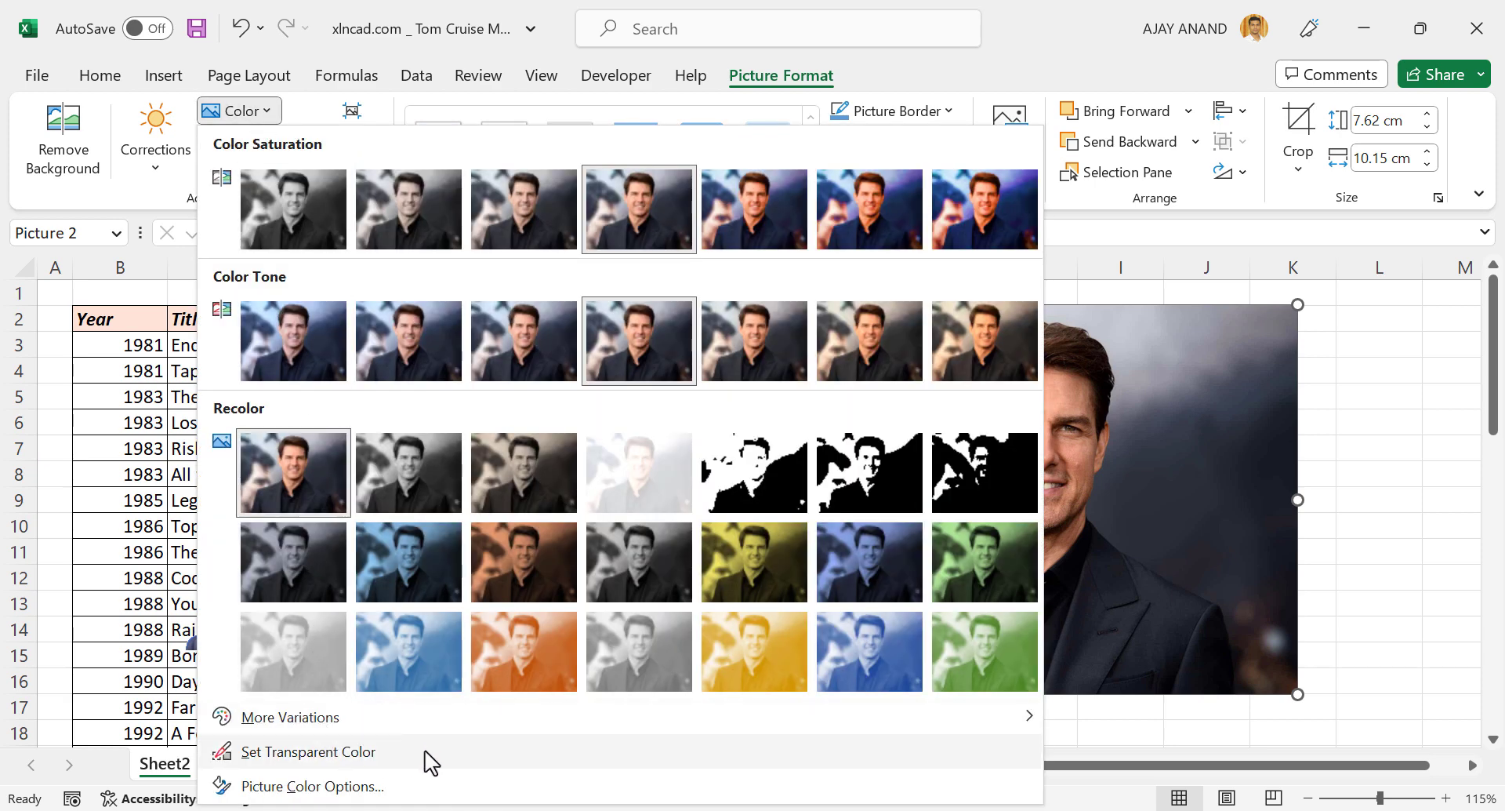
left_click(438, 756)
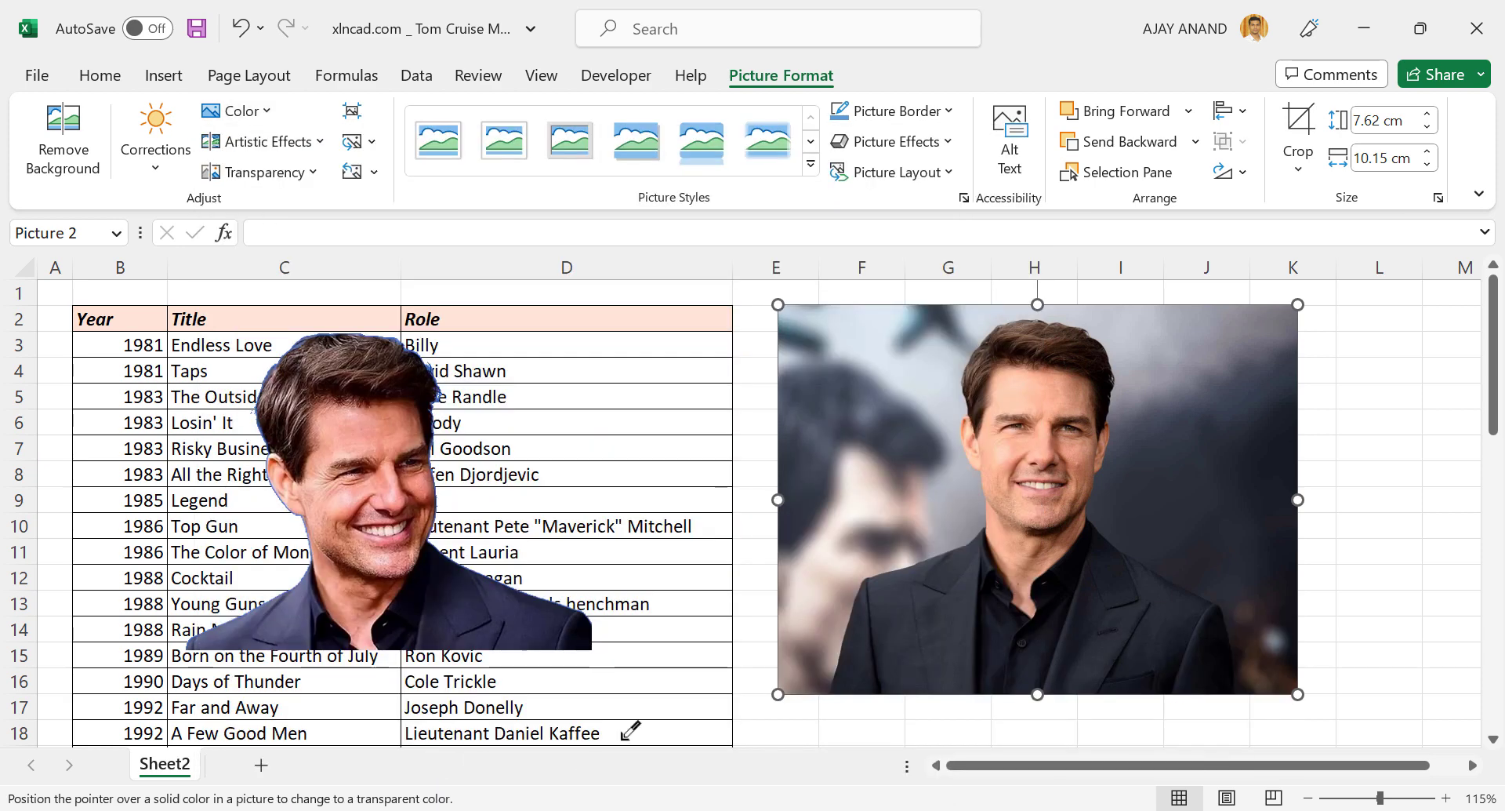
left_click(1162, 428)
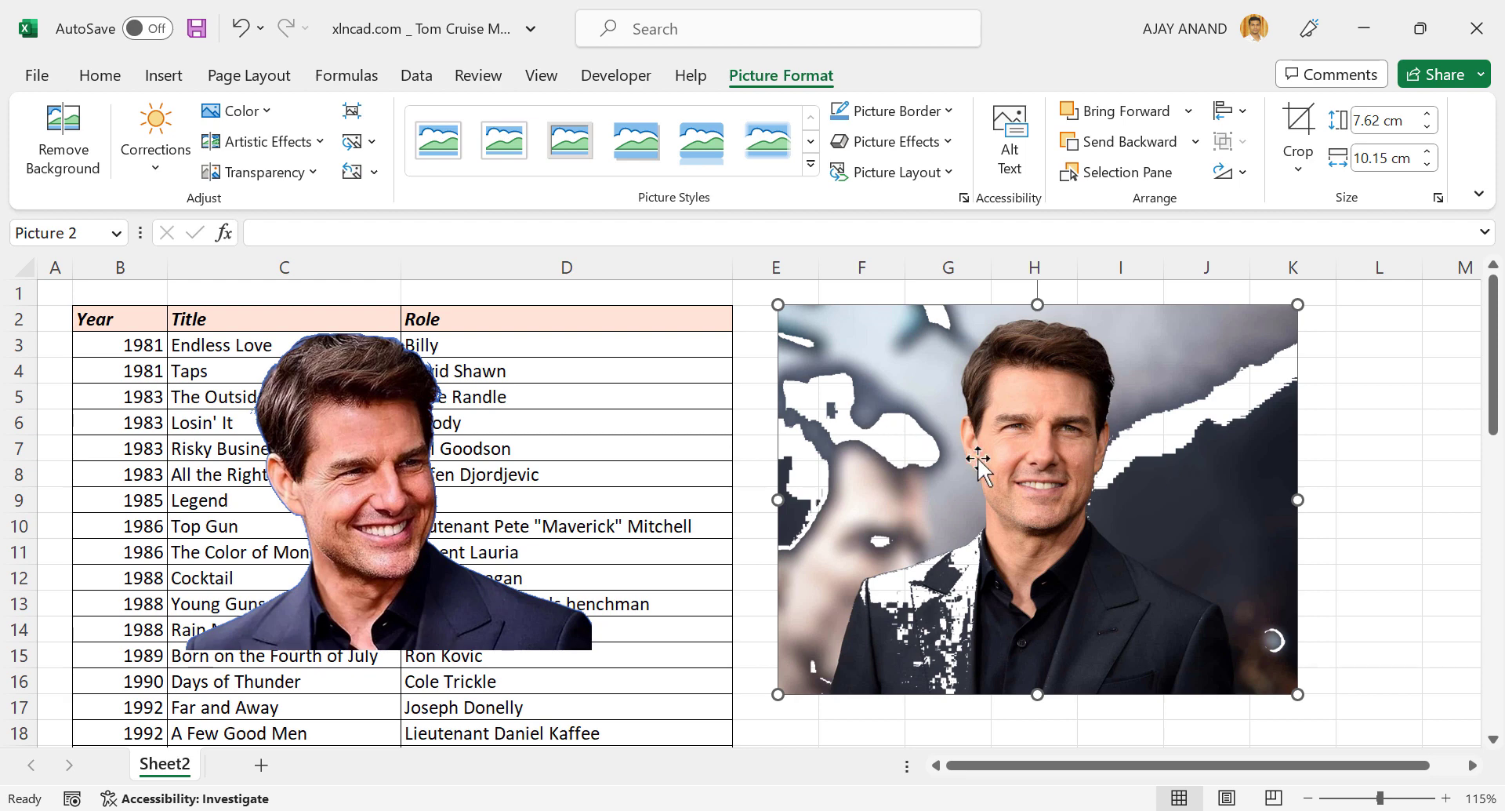
left_click(658, 441)
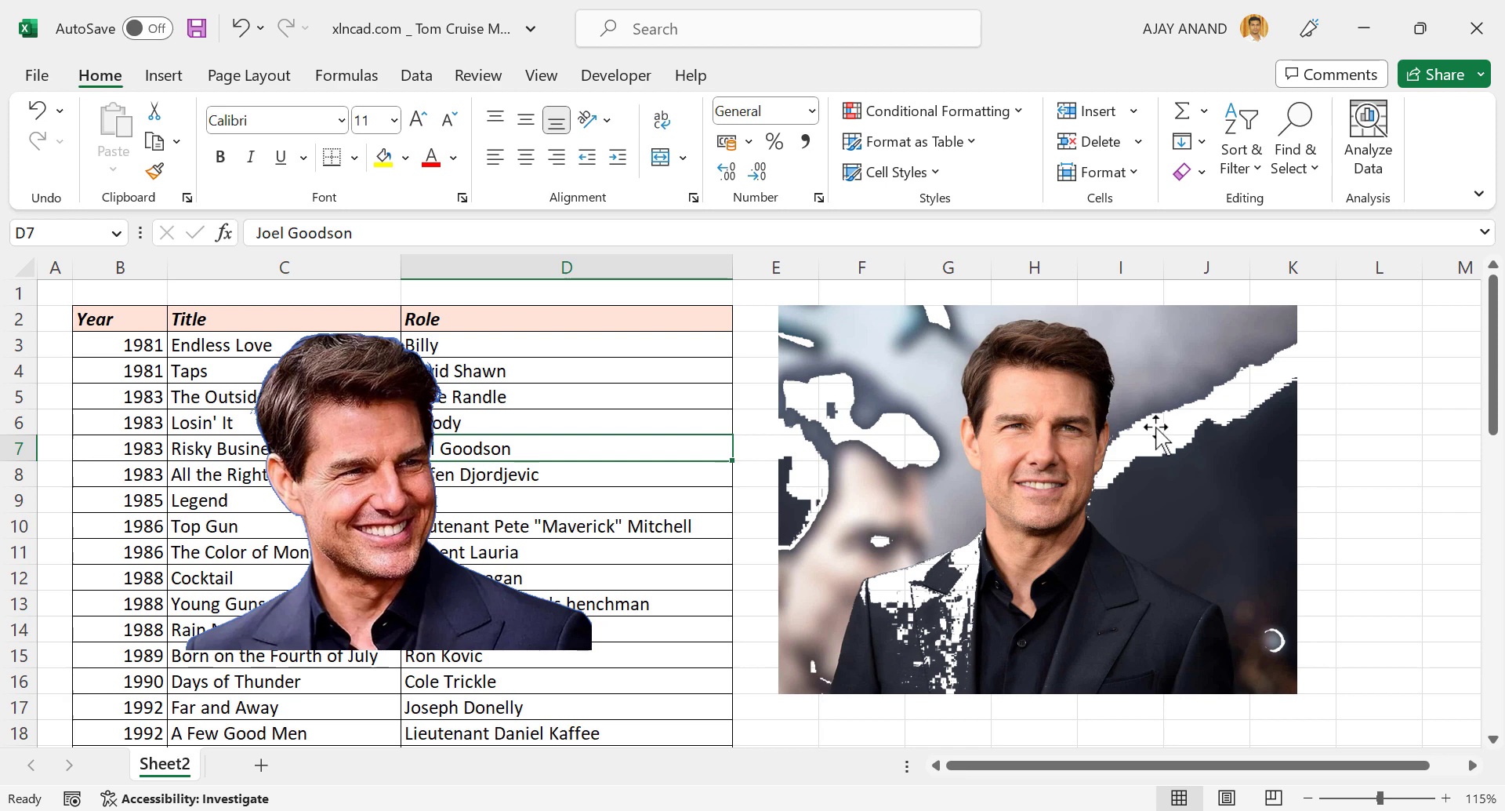
- Undo the blotchy transparency and start Remove Background on the right-hand photo
left_click(236, 29)
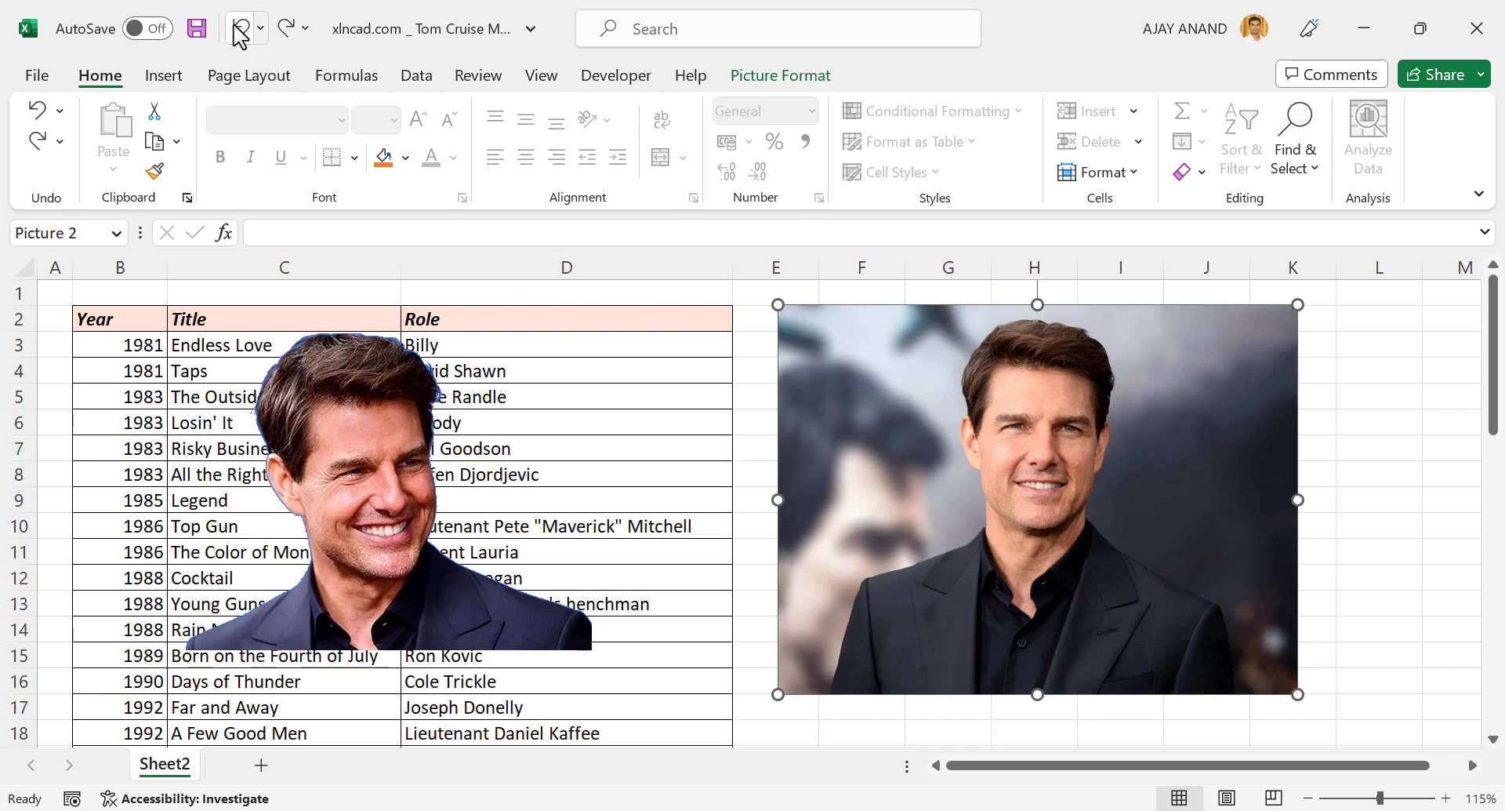
left_click(638, 415)
left_click(863, 428)
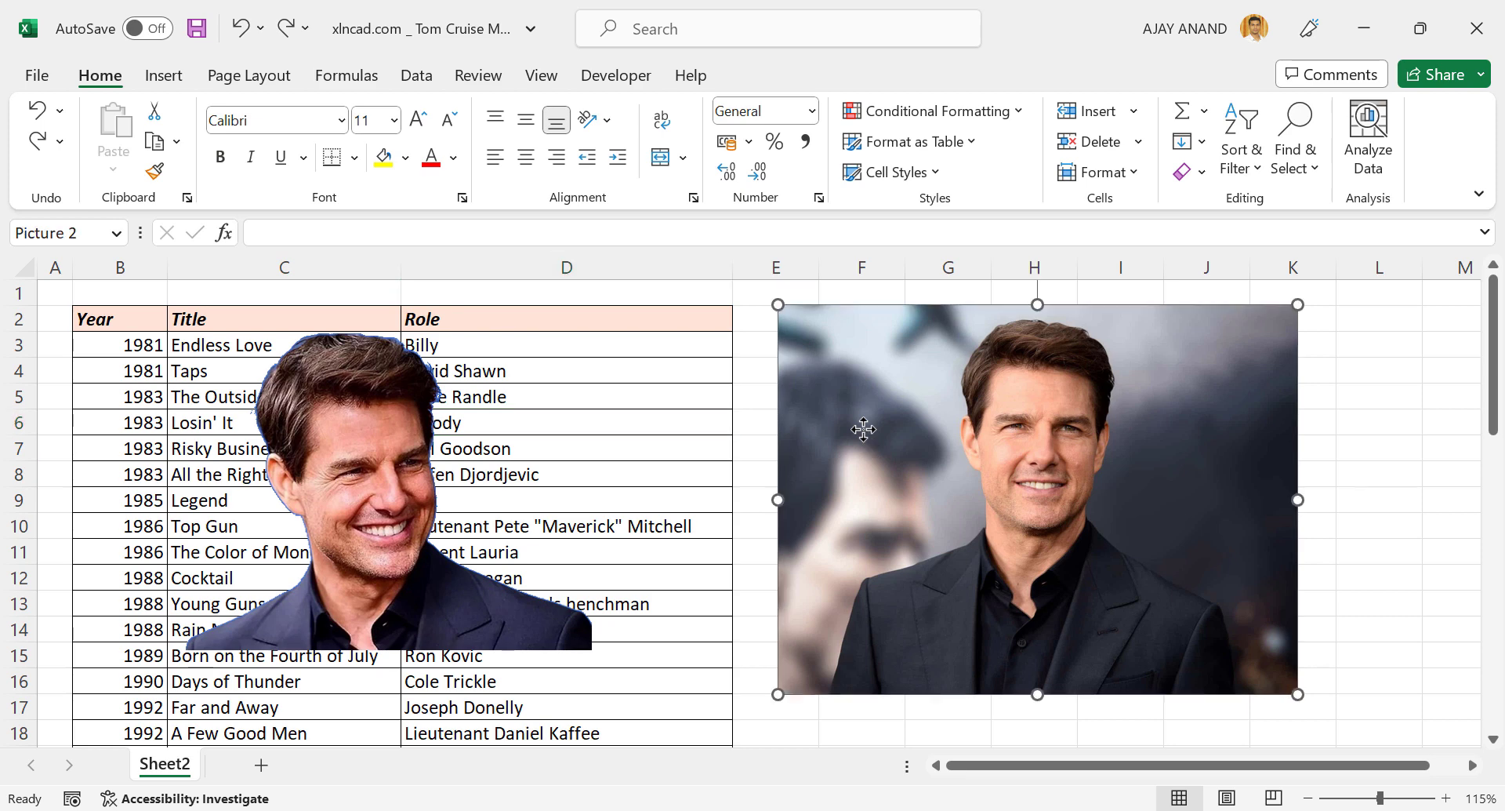
left_click(766, 79)
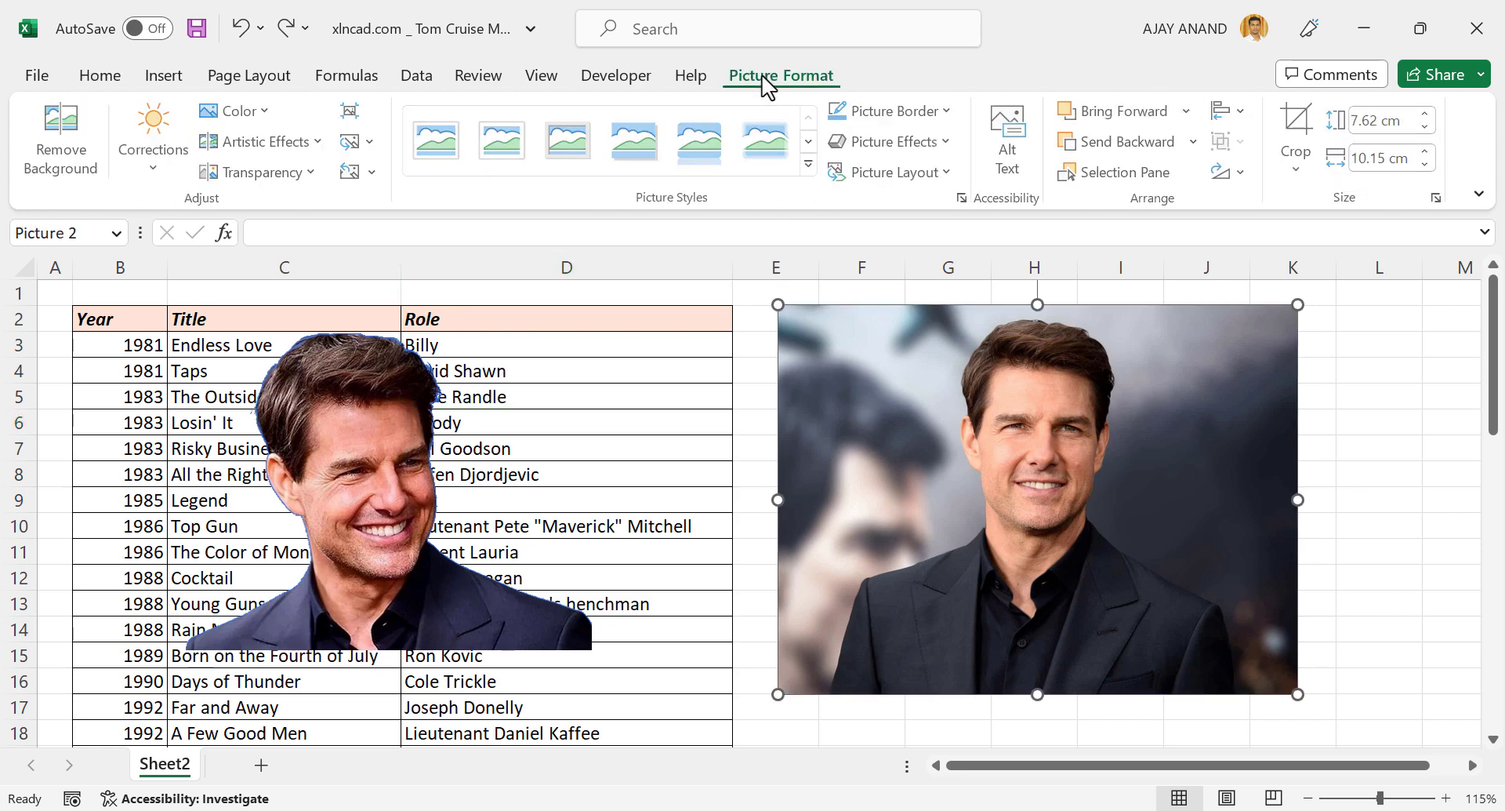
left_click(83, 162)
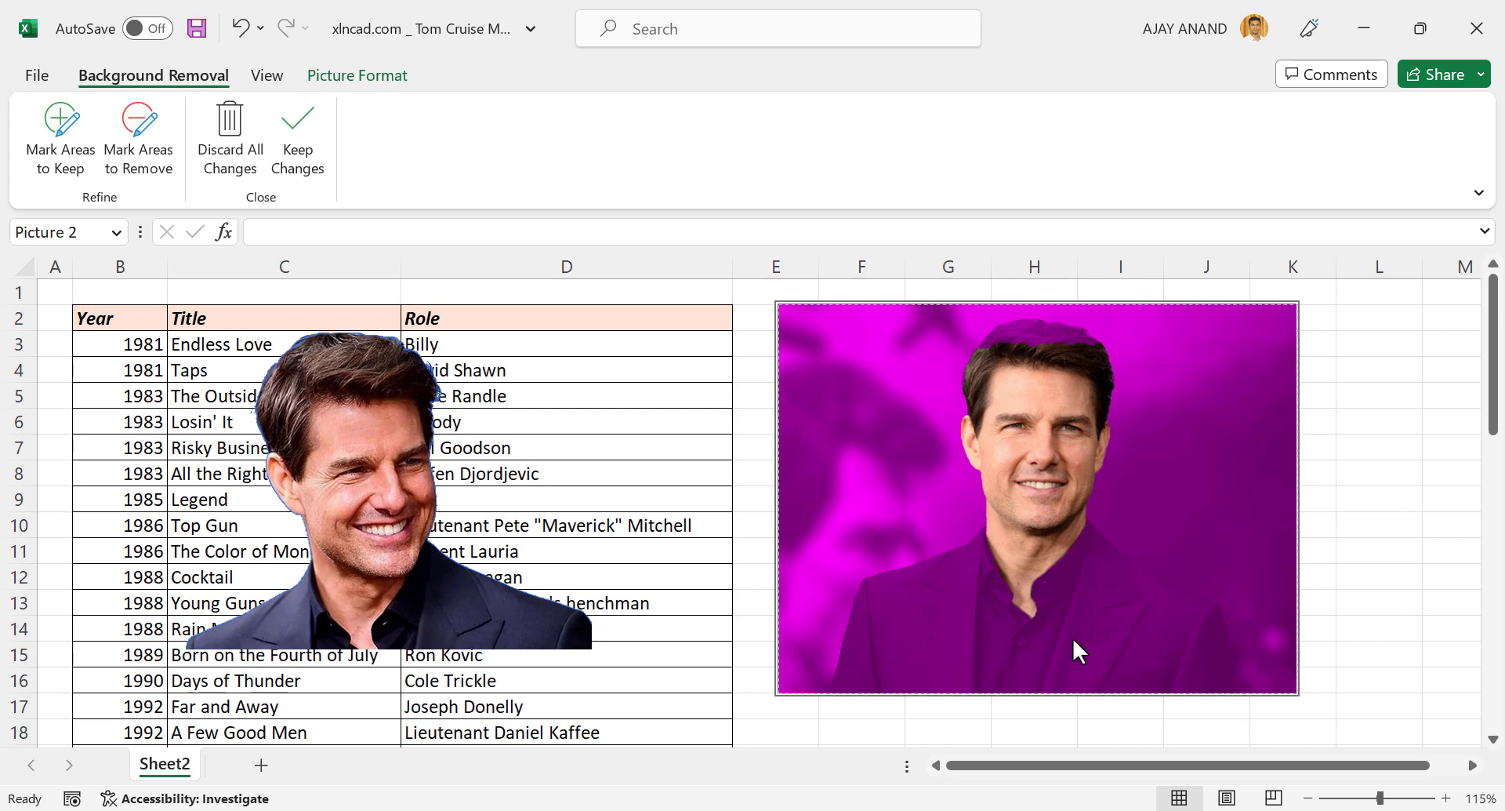
- Mark the hair top, shoulders, shirt and jacket of the right-hand photo as areas to keep
left_click(44, 169)
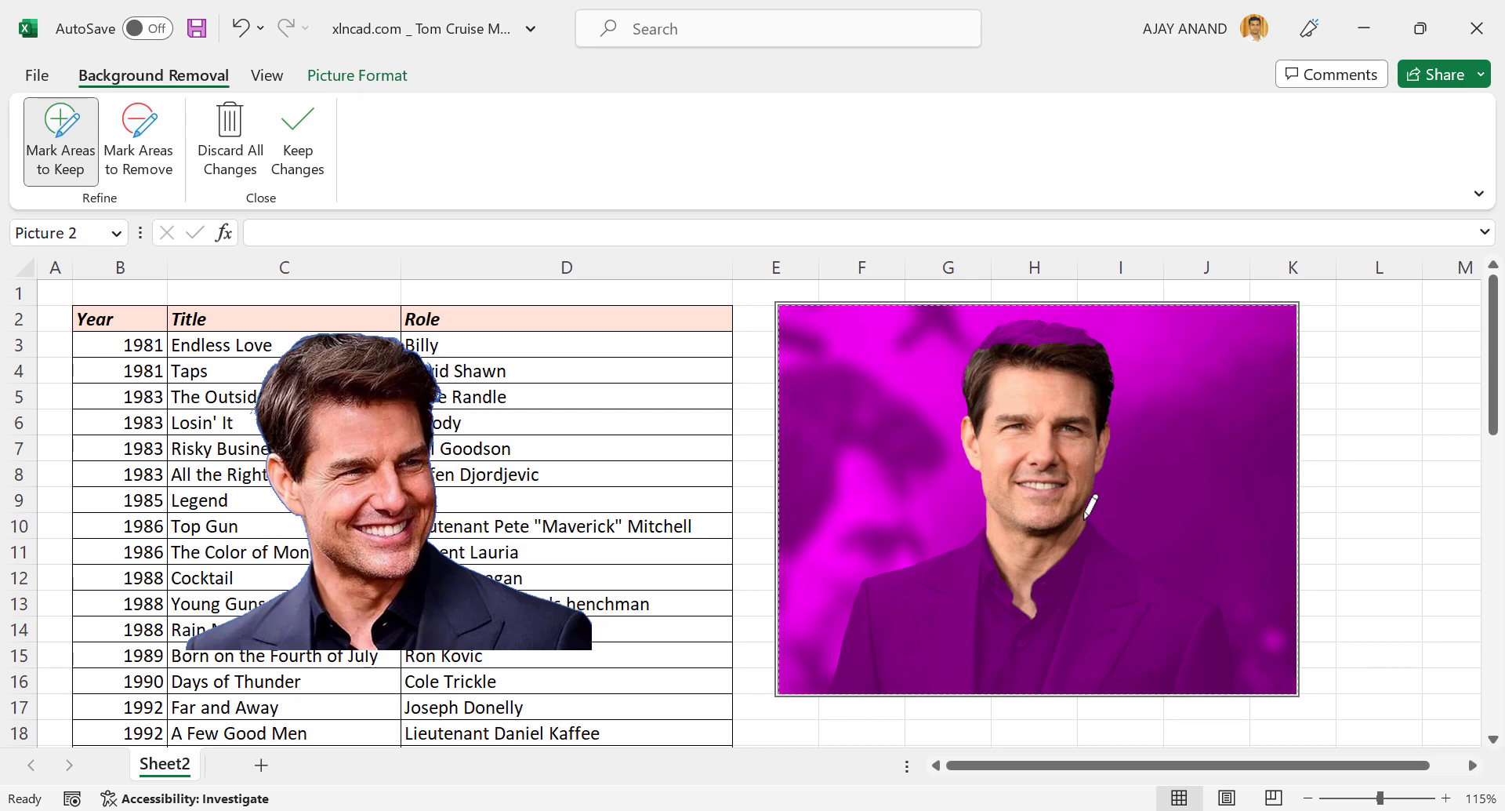
mouse_move(965, 346)
left_mouse_down()
mouse_move(1095, 349)
mouse_move(1117, 329)
mouse_move(1004, 314)
mouse_move(963, 349)
left_mouse_up()
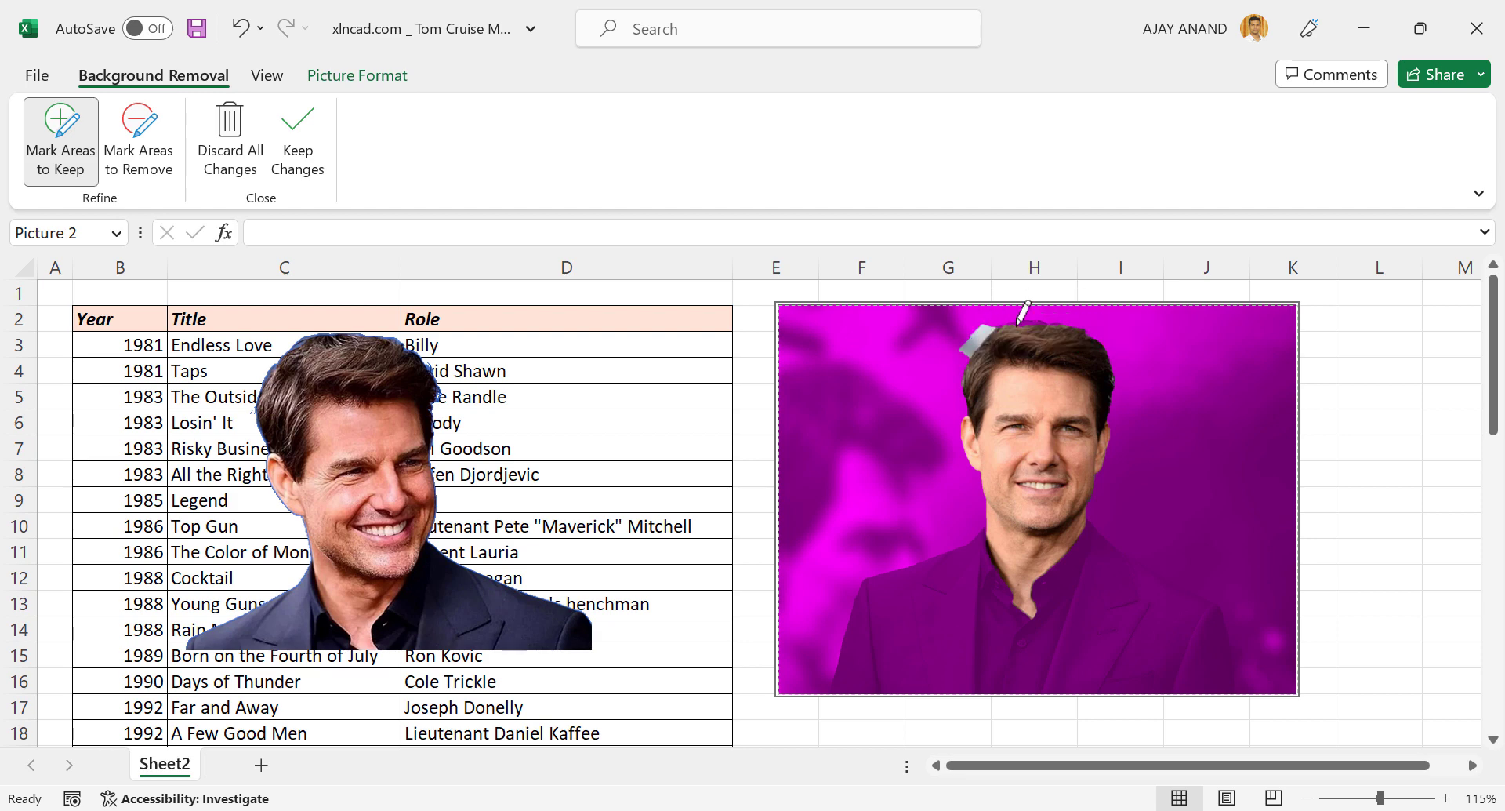
mouse_move(1052, 314)
left_mouse_down()
mouse_move(1009, 314)
mouse_move(1060, 323)
left_mouse_up()
mouse_move(959, 553)
left_mouse_down()
mouse_move(914, 571)
mouse_move(860, 628)
mouse_move(849, 676)
left_mouse_up()
left_click_drag(912, 602, 863, 684)
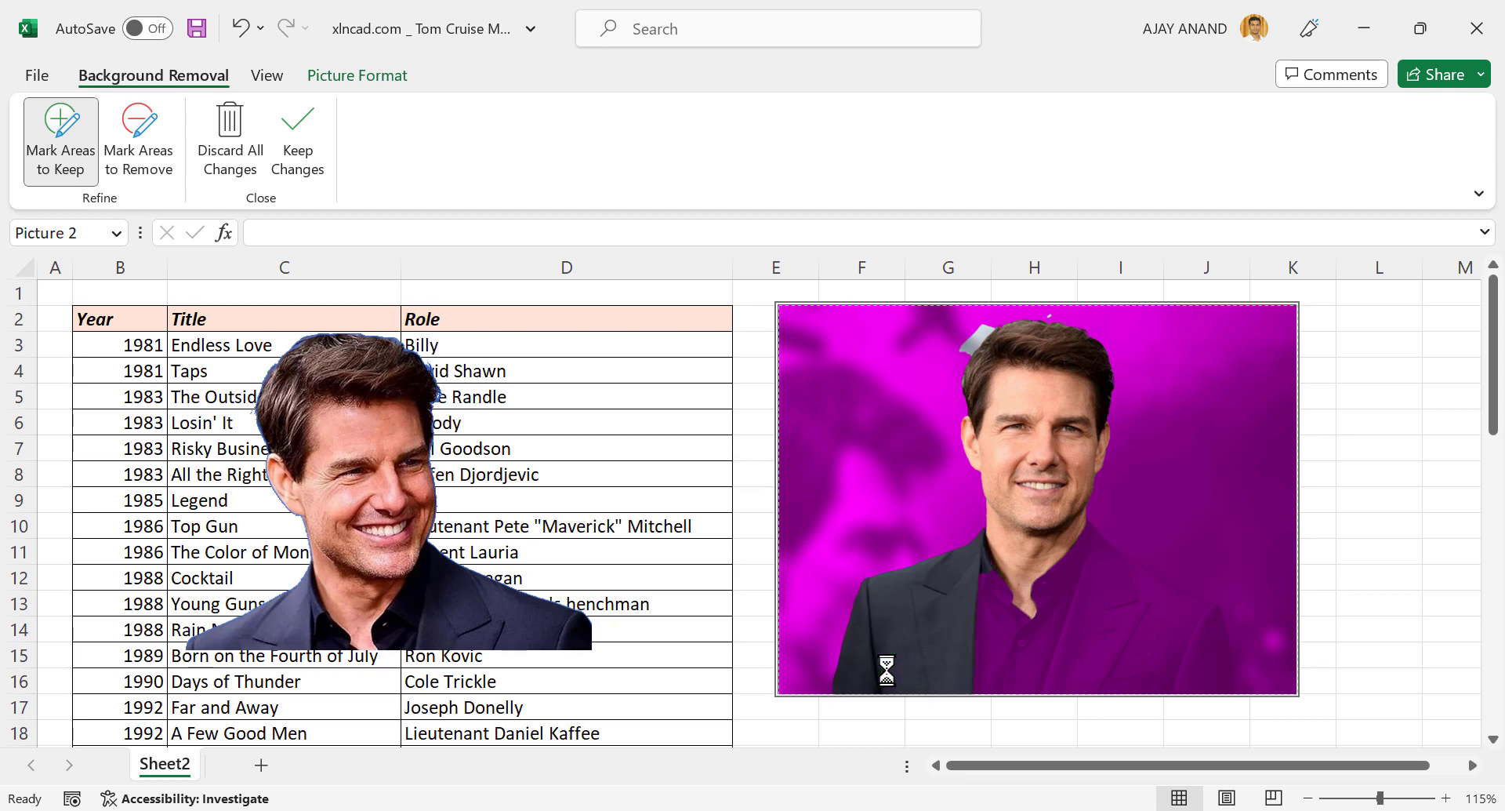
left_click_drag(993, 627, 995, 684)
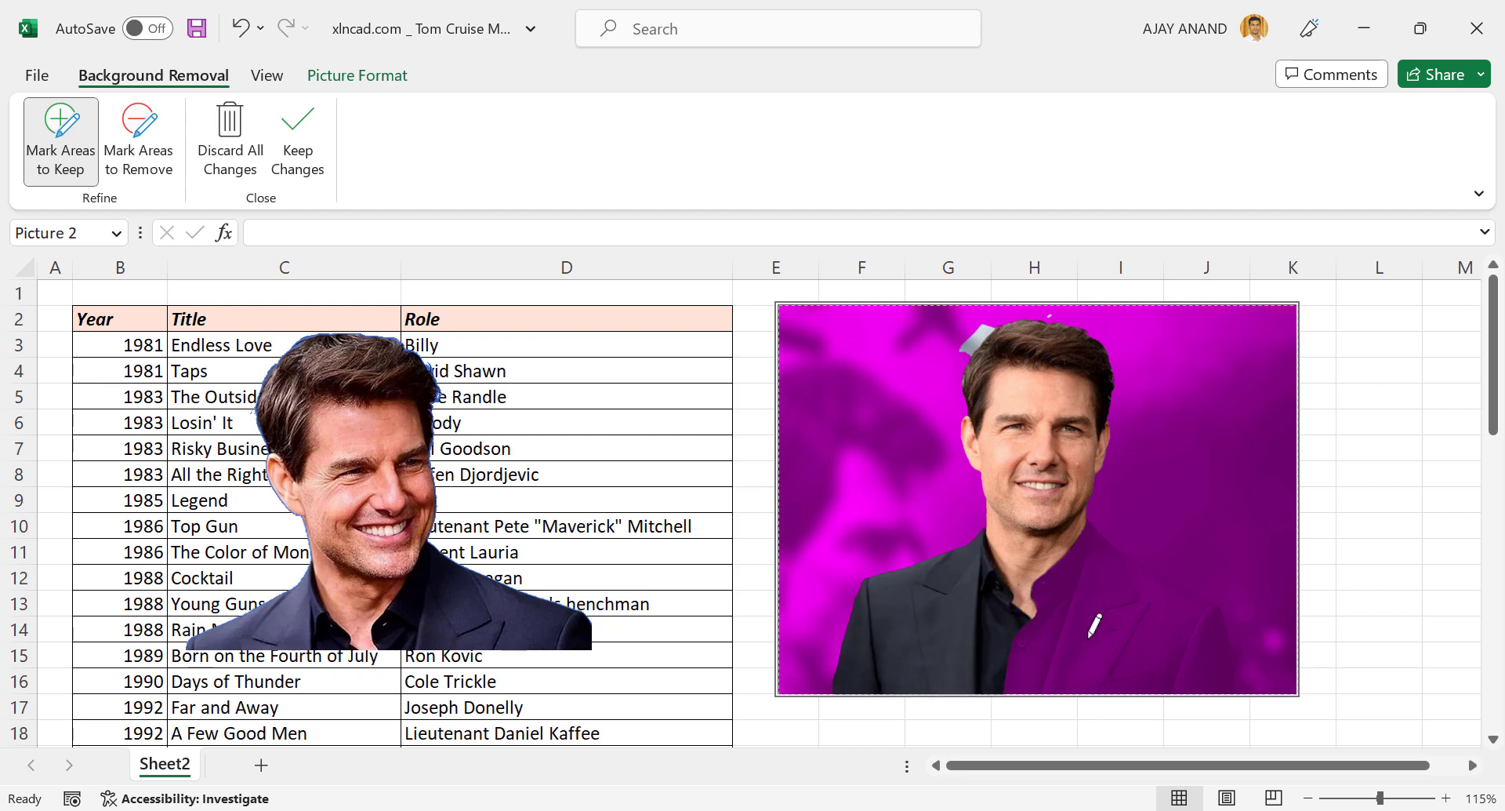
left_click_drag(1063, 593, 1017, 693)
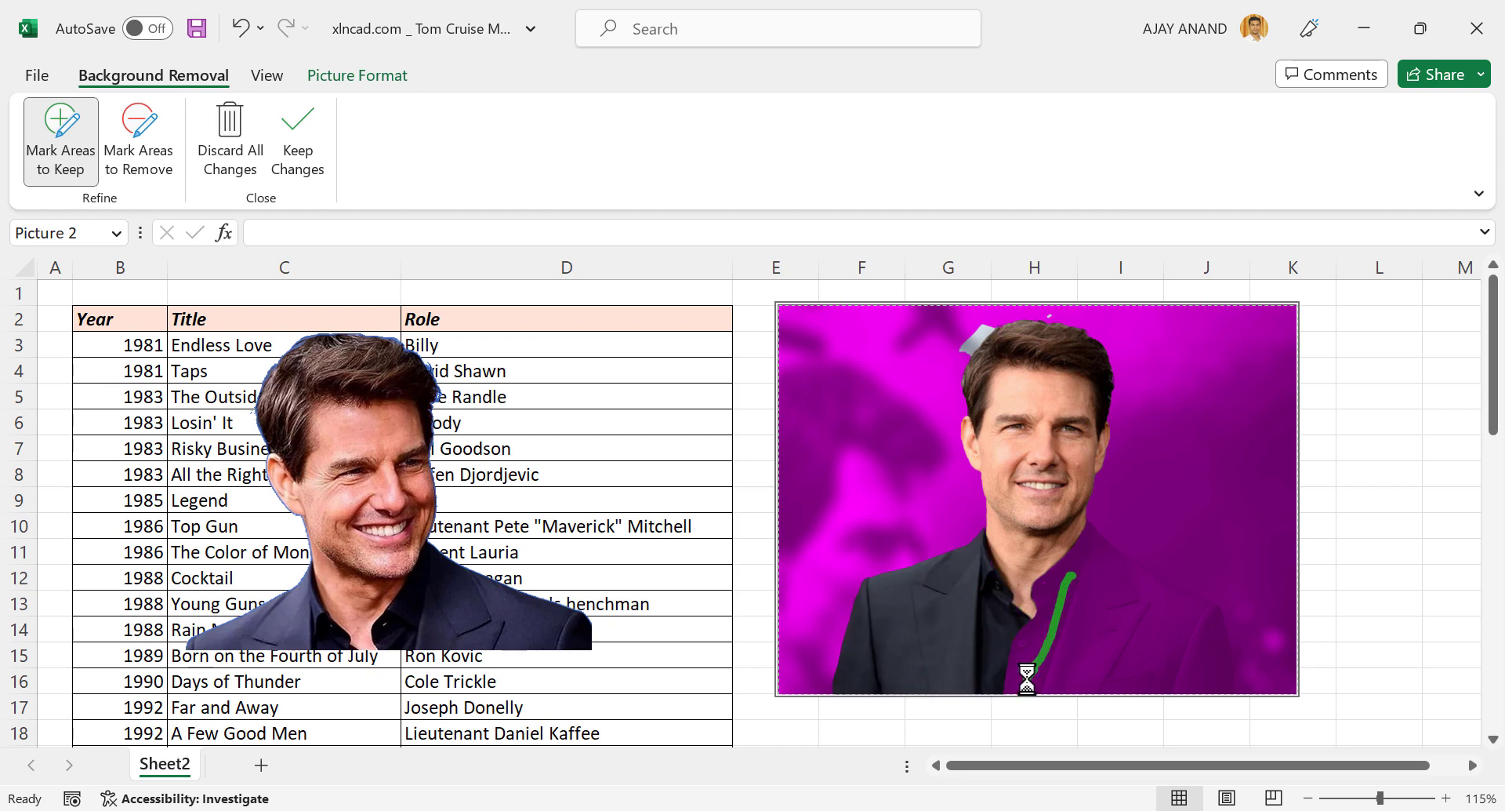
mouse_move(1088, 564)
left_mouse_down()
mouse_move(1107, 599)
mouse_move(1081, 676)
left_mouse_up()
mouse_move(1169, 605)
left_mouse_down()
mouse_move(1141, 651)
mouse_move(1196, 679)
left_mouse_up()
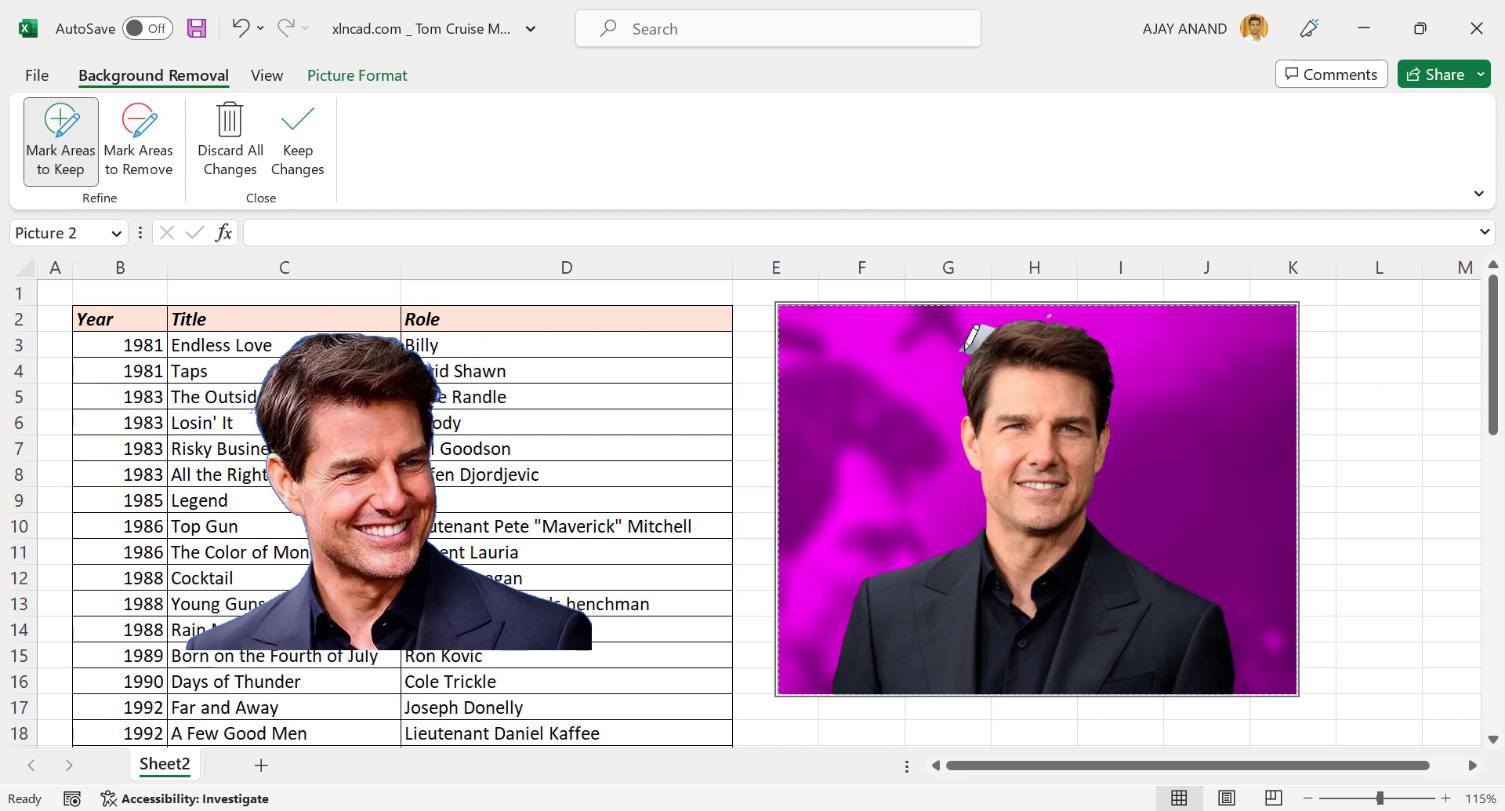
left_click(134, 176)
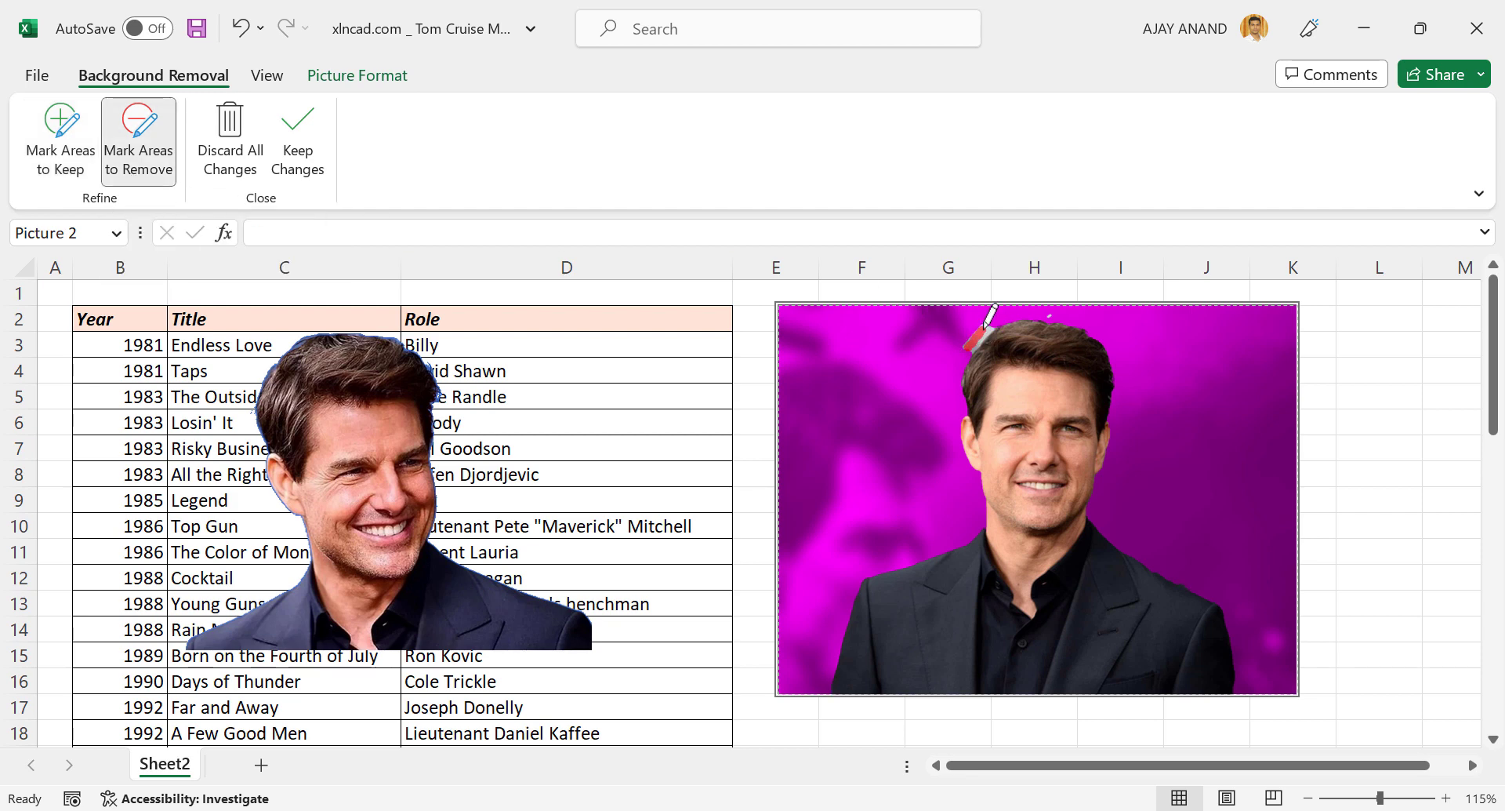
- Mark the leftover grey specks above the head as areas to remove
left_click_drag(986, 325, 971, 342)
- Keep the background removal, then shrink the suited photo and move it onto the table's left side
left_click(298, 171)
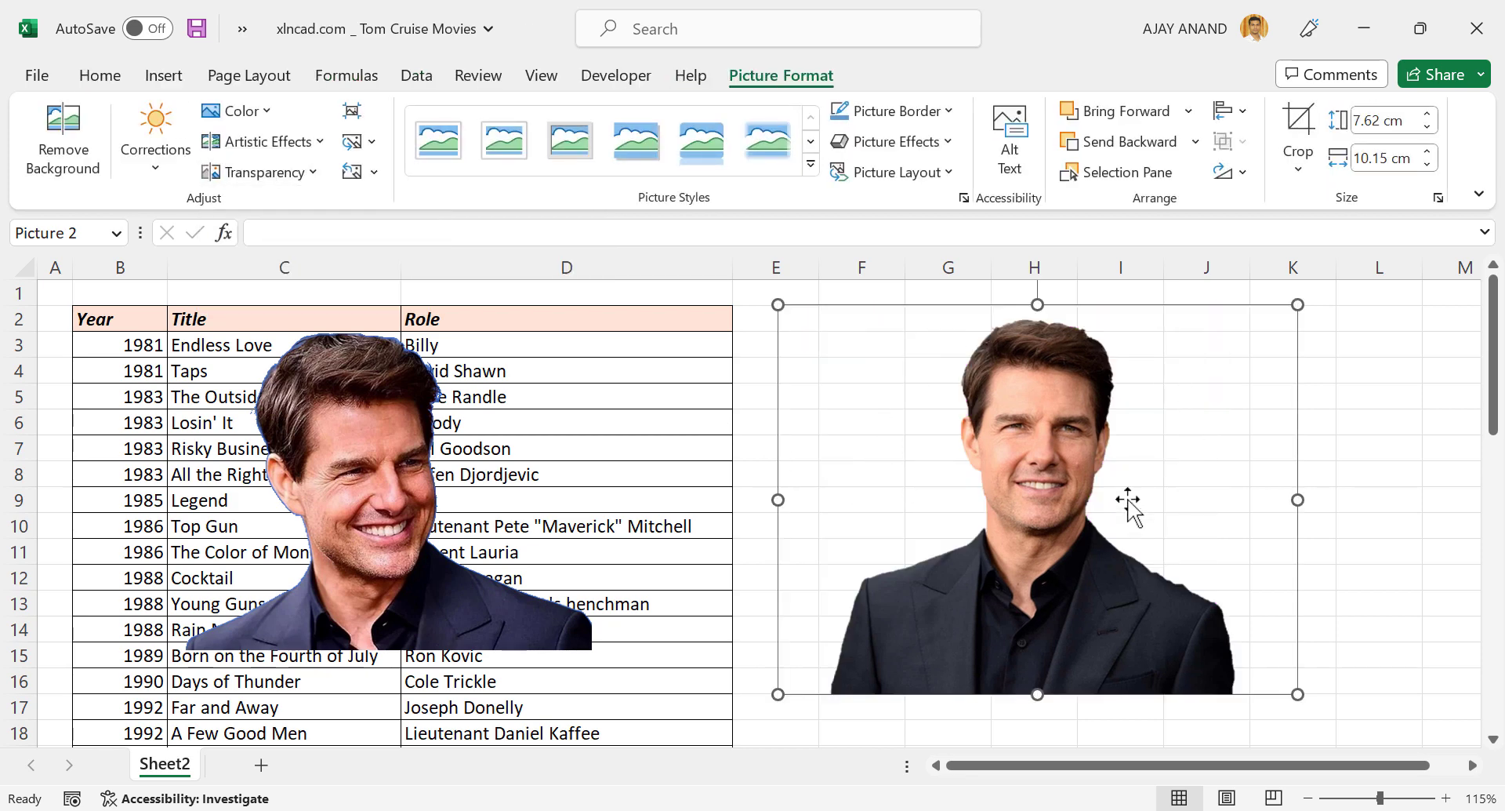
left_click(1398, 467)
left_click(1200, 531)
left_click_drag(1290, 695, 1176, 605)
left_click_drag(1051, 521, 273, 511)
- Move the smiling photo right of the table and switch to the PowerPoint Remove Background presentation
left_click_drag(368, 482, 860, 482)
left_click(1280, 506)
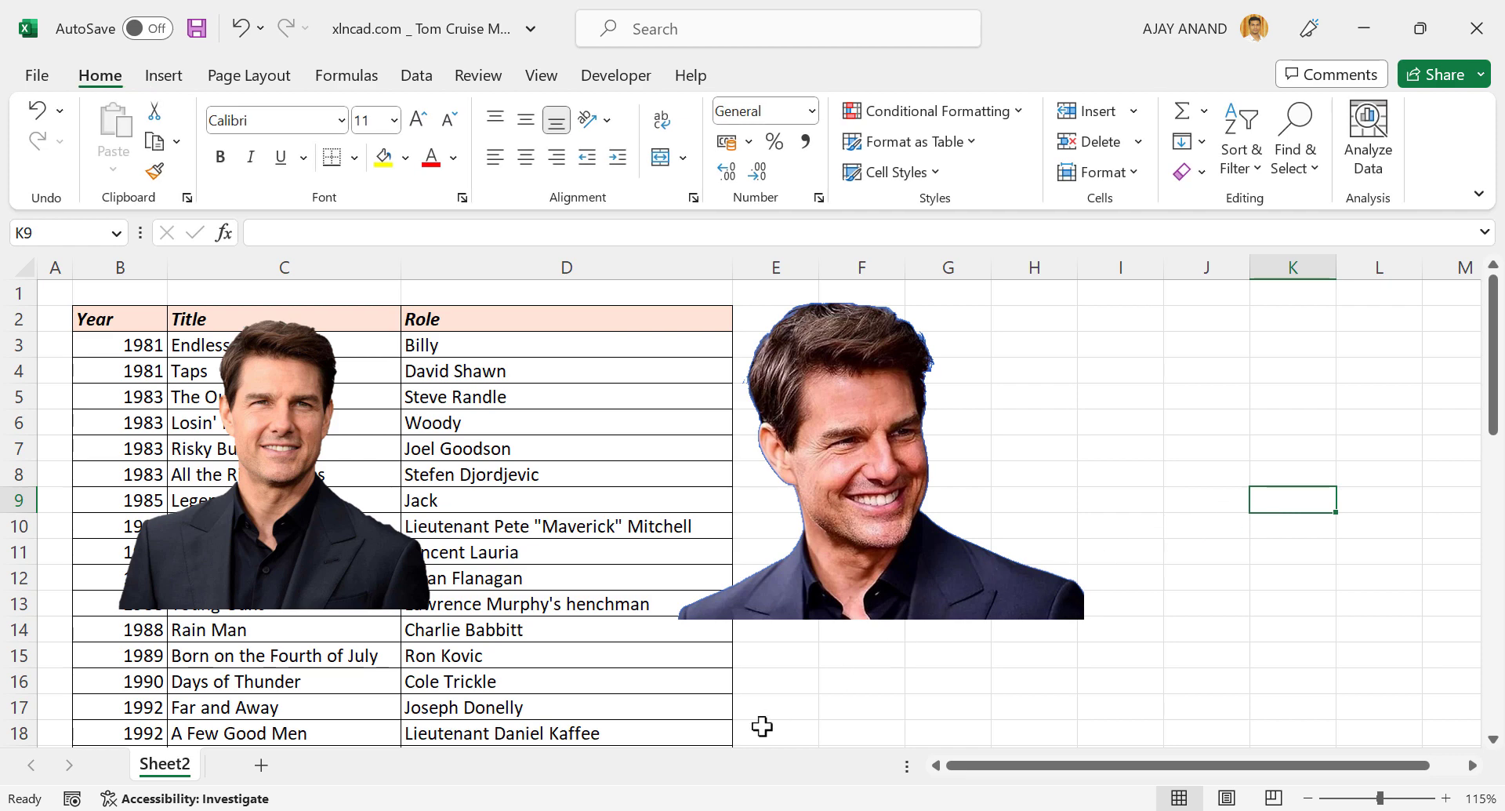
mouse_move(600, 792)
left_click(688, 762)
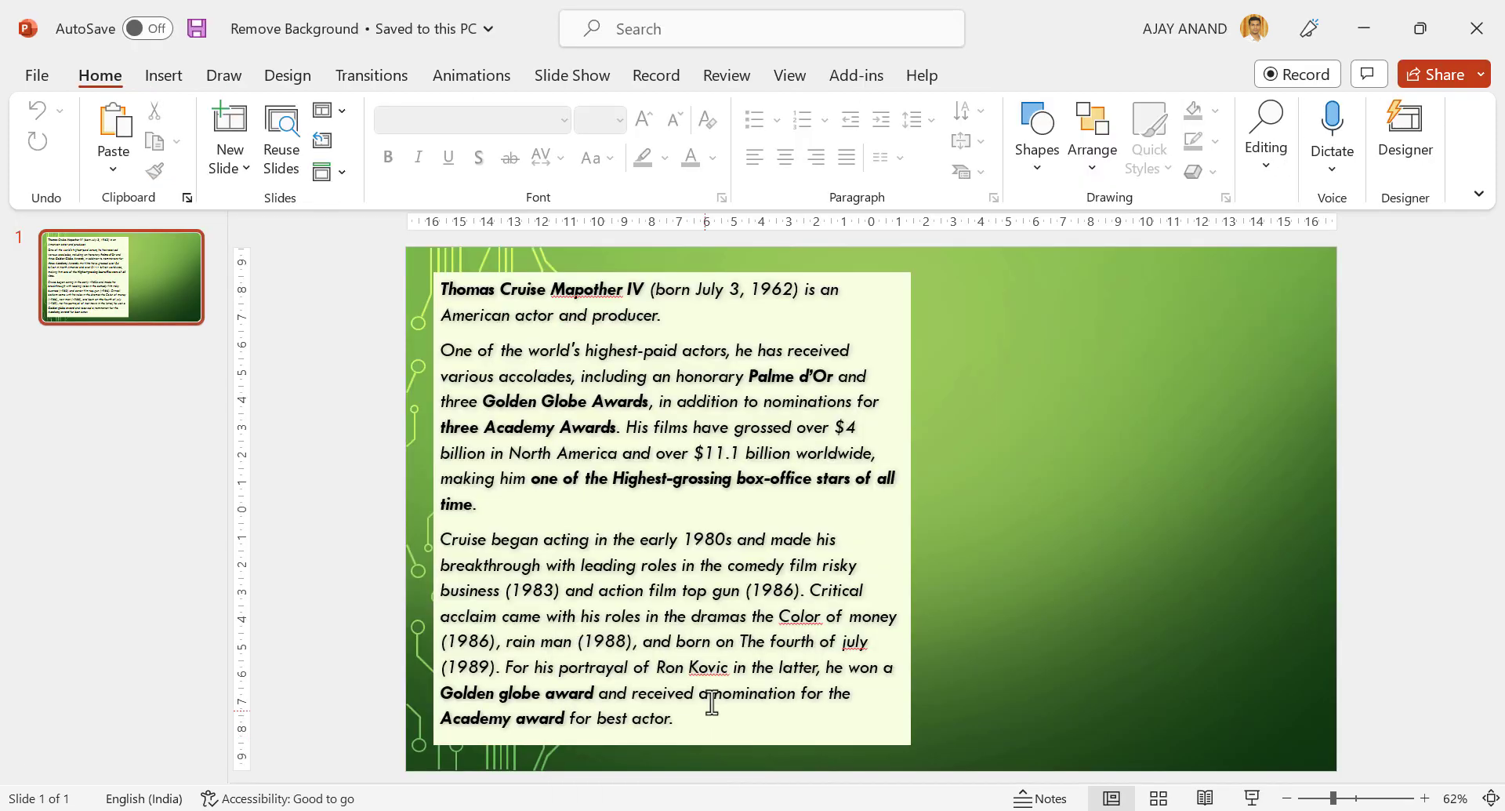
- Insert the Tom Cruise_2 picture from the Desktop onto the PowerPoint slide
left_click(169, 82)
left_click(236, 174)
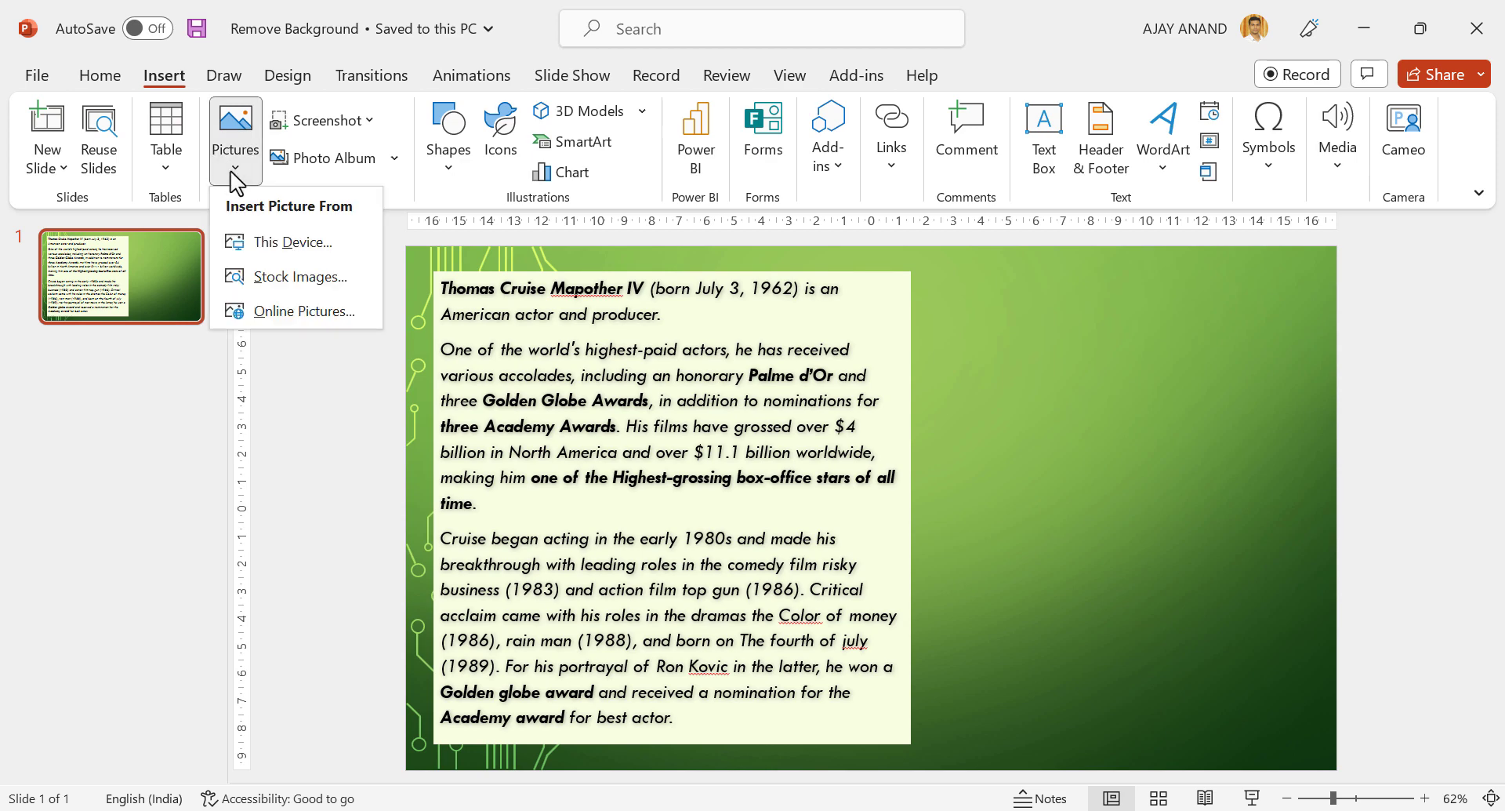
left_click(342, 253)
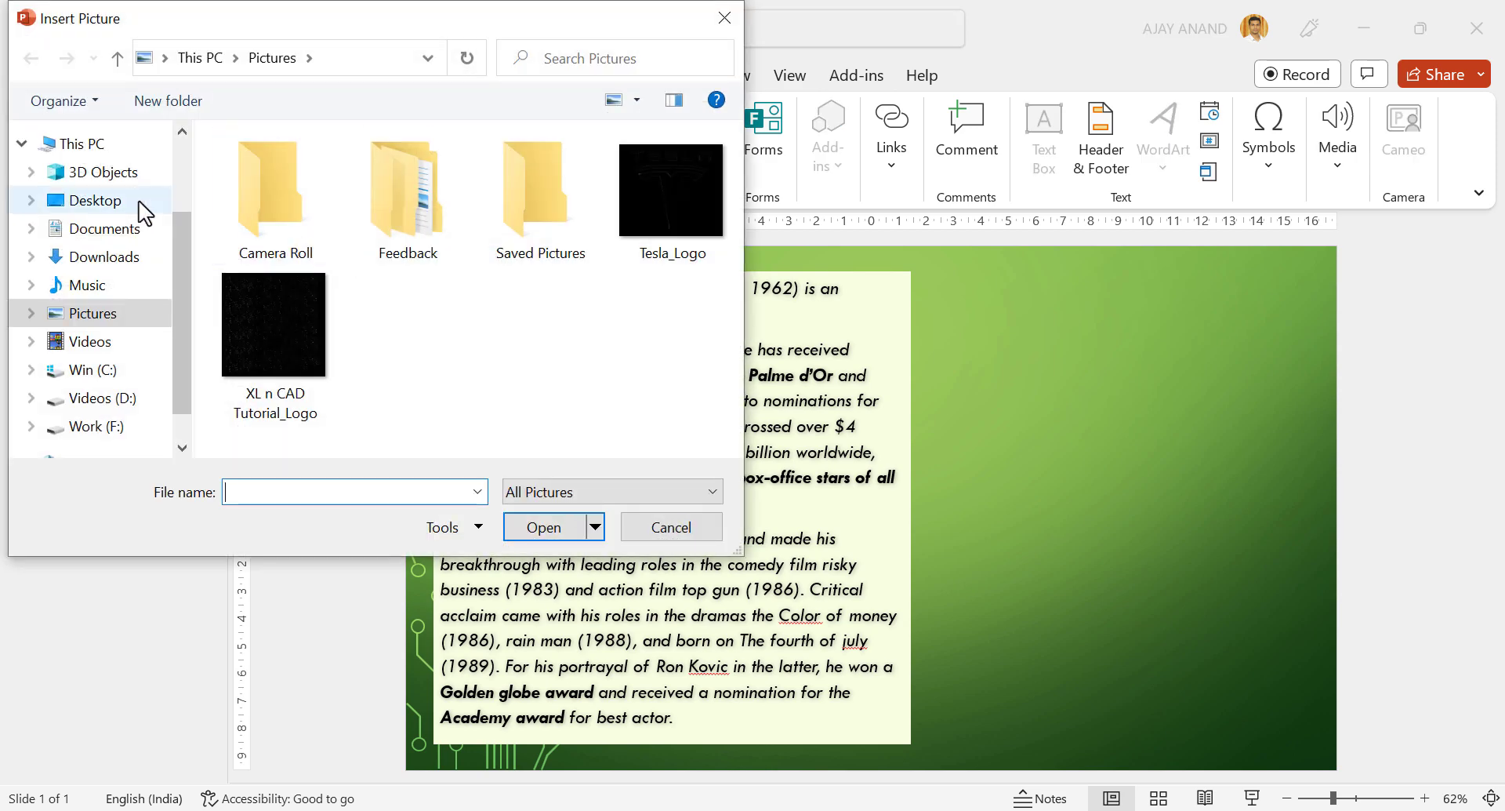
left_click(145, 209)
left_click(535, 218)
left_click(545, 527)
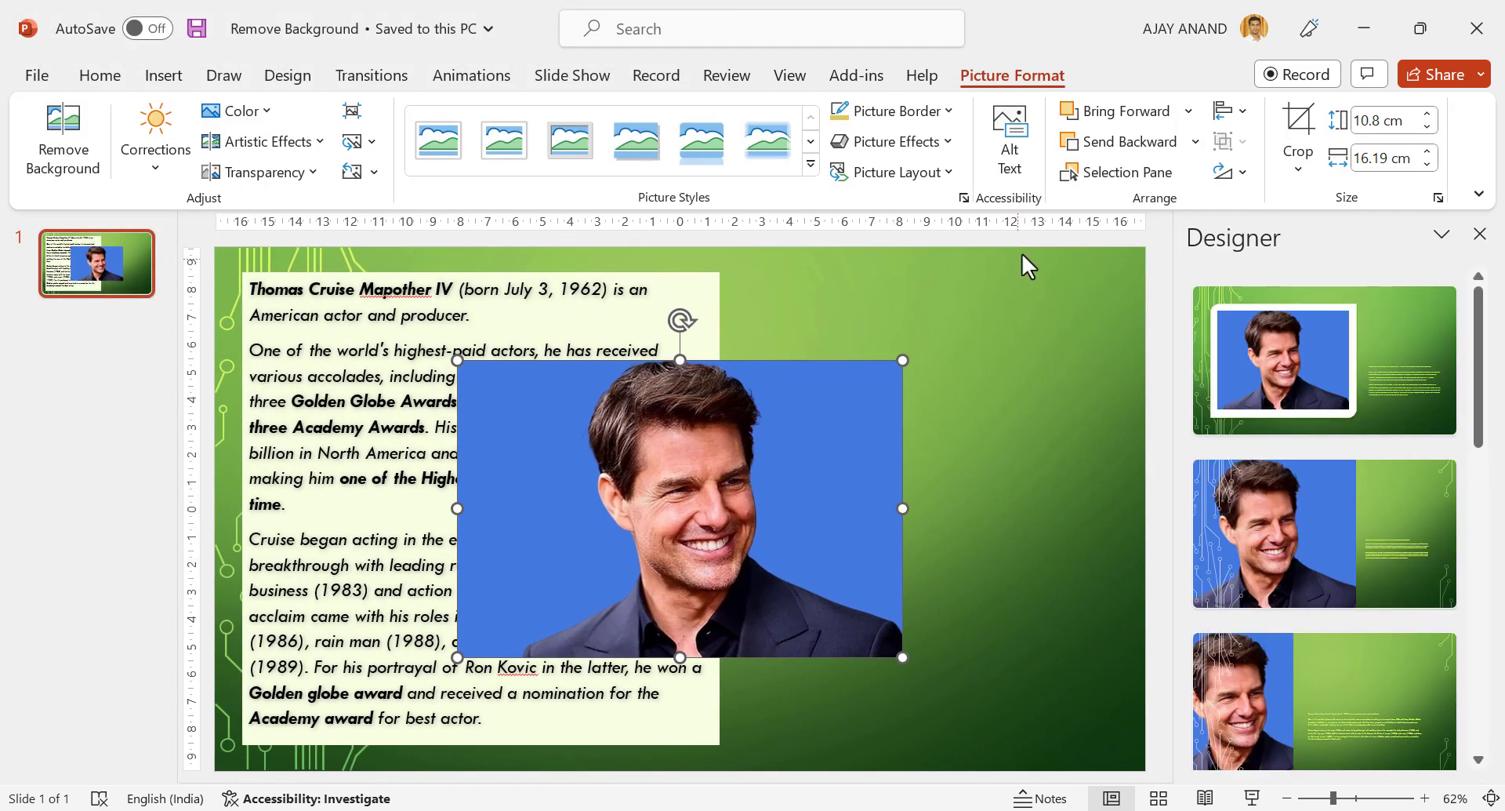
- Crop the photo's left and right sides inward to 10.8 × 11.73 cm
left_click(1303, 165)
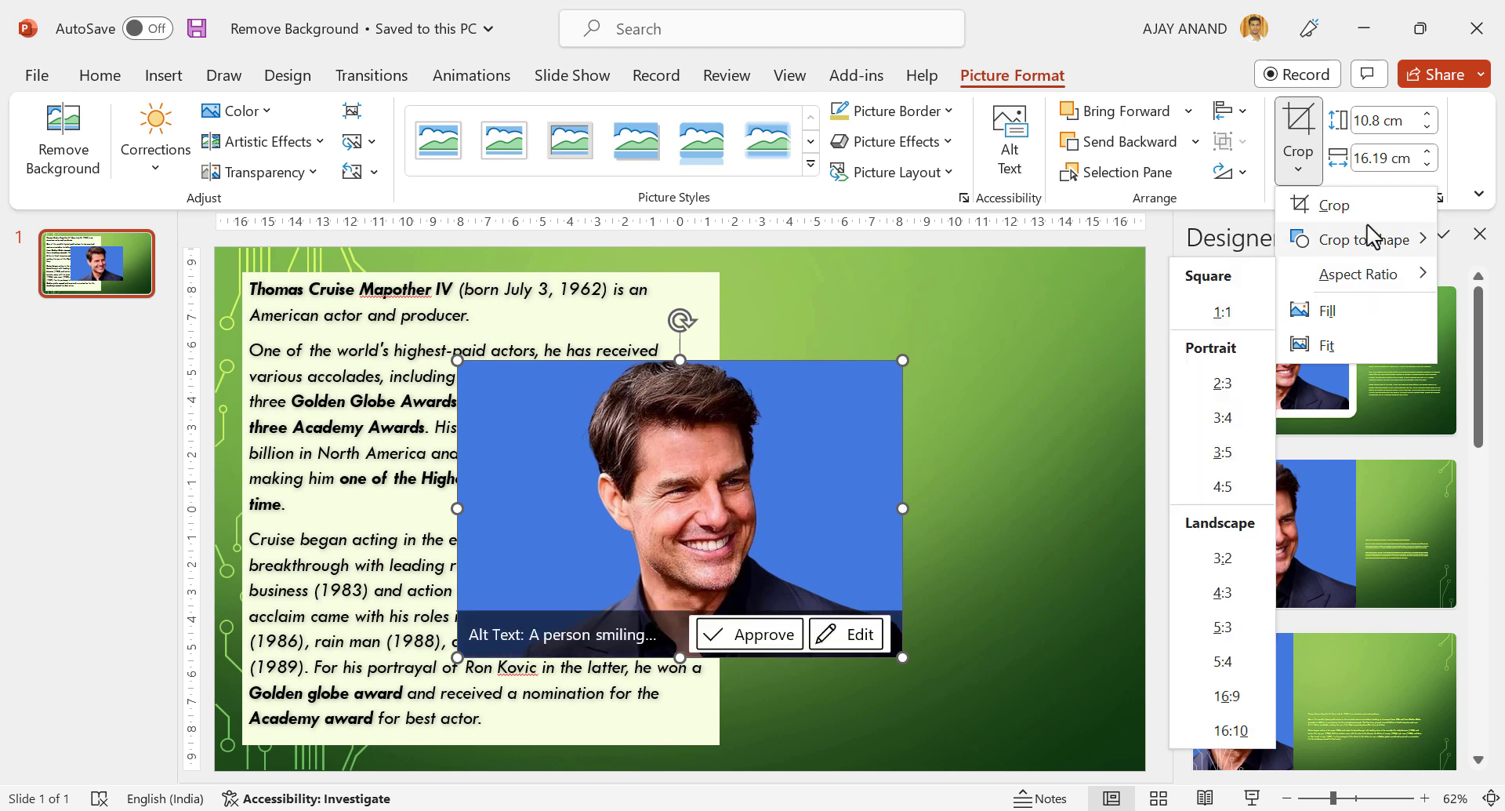
left_click(1335, 204)
left_click_drag(900, 508, 840, 510)
left_click_drag(460, 509, 524, 508)
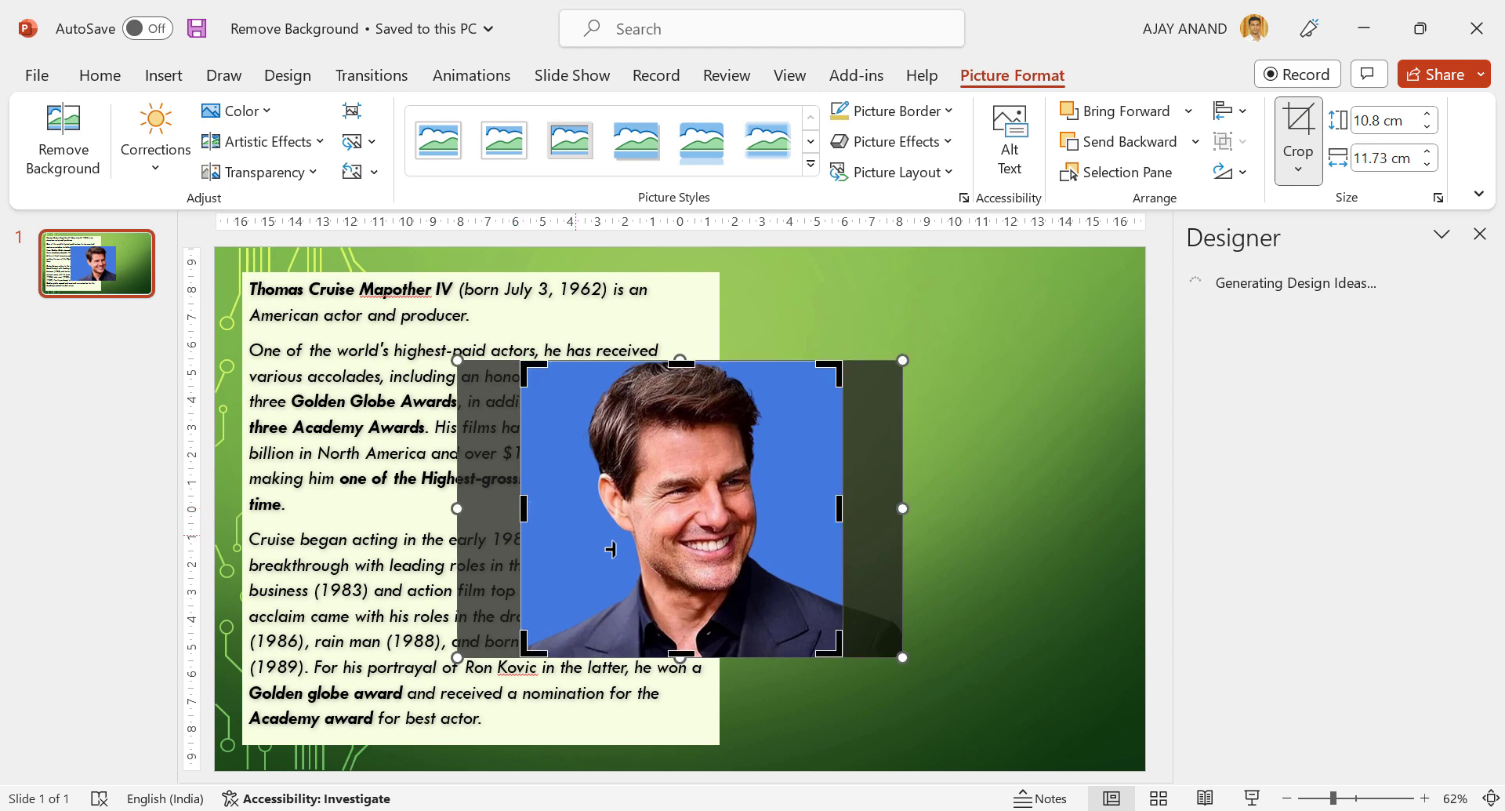
left_click(993, 467)
- Move the cropped photo right of the biography text box and activate Set Transparent Color
left_click_drag(699, 509, 916, 522)
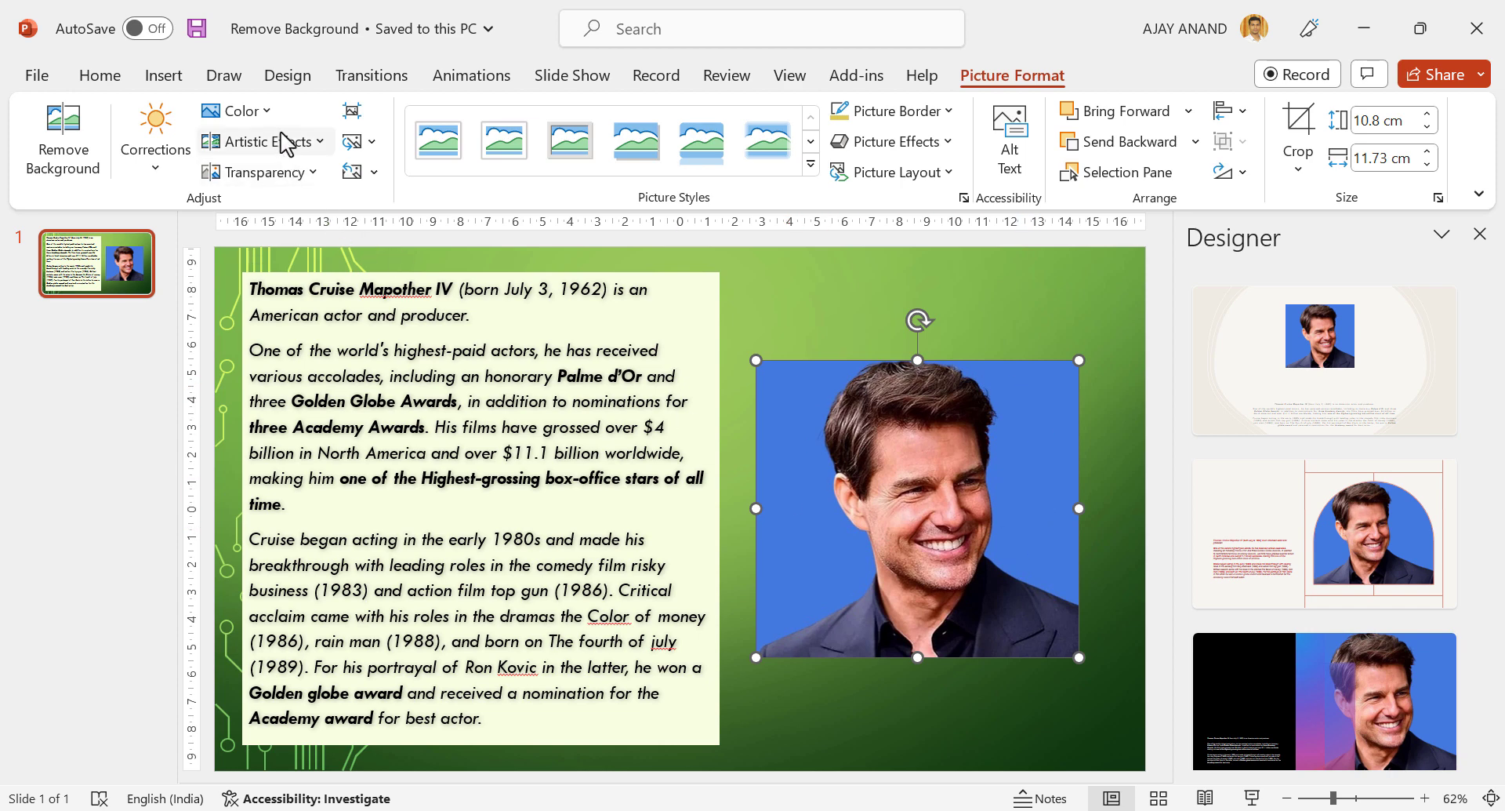
left_click(238, 110)
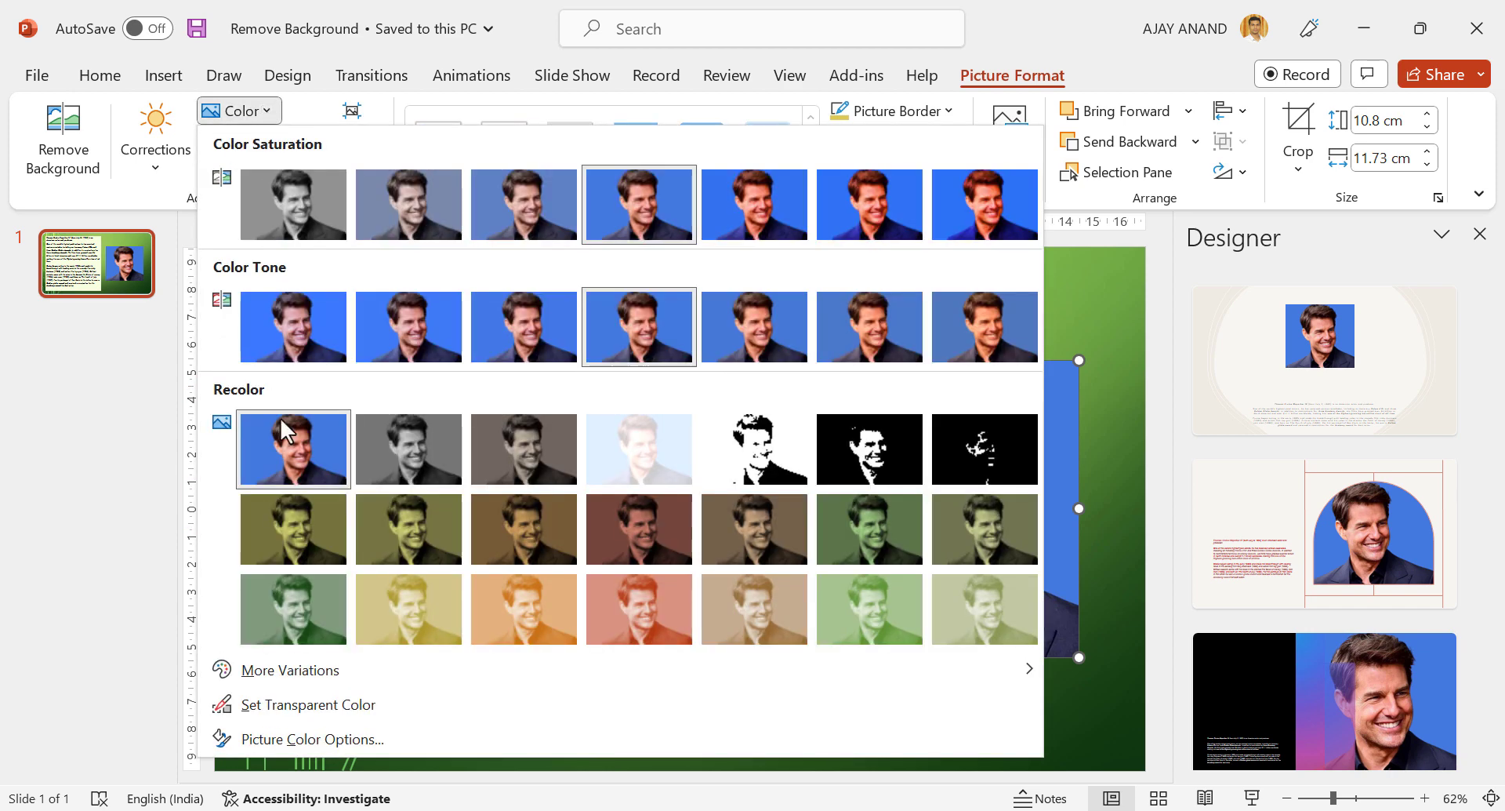
left_click(299, 703)
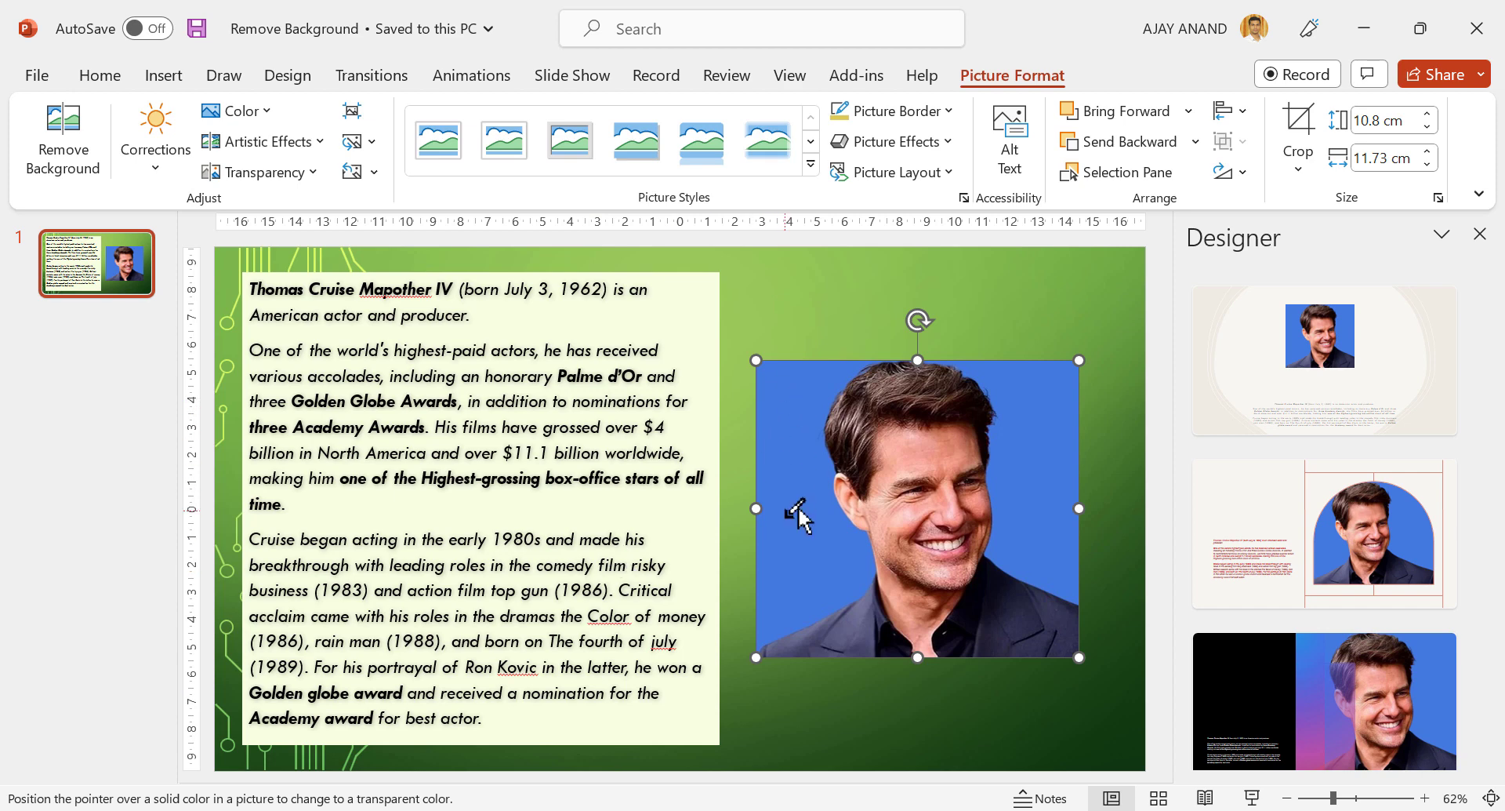